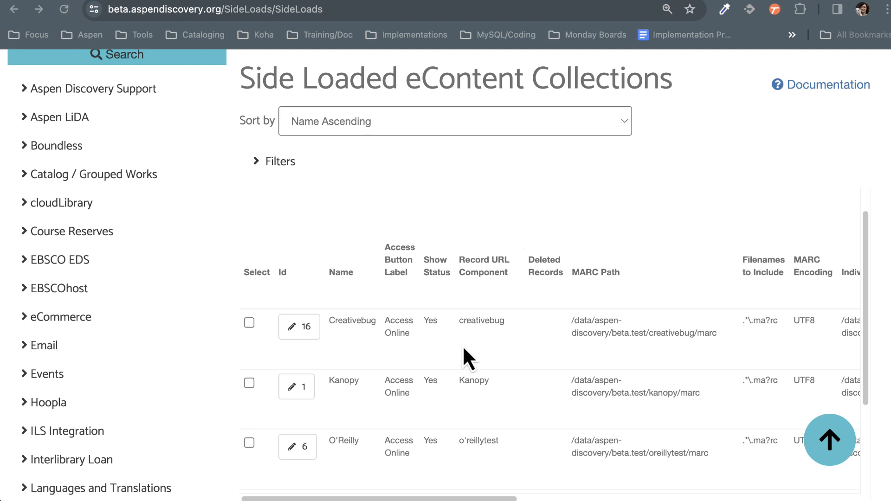
Step: Open the settings of the Kanopy collection from the list of side loaded eContent collections
{"action": "left_click", "coordinate": [551, 371]}
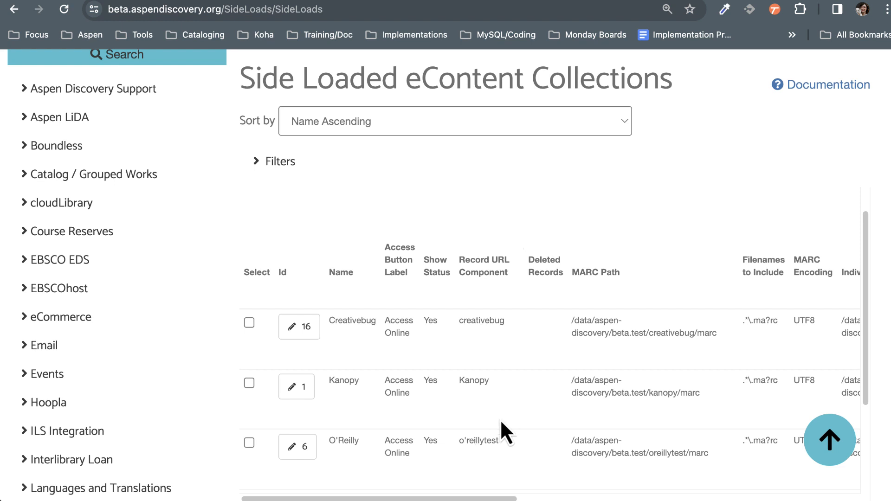
{"action": "scroll", "coordinate": [598, 333], "scroll_direction": "down", "scroll_amount": 2}
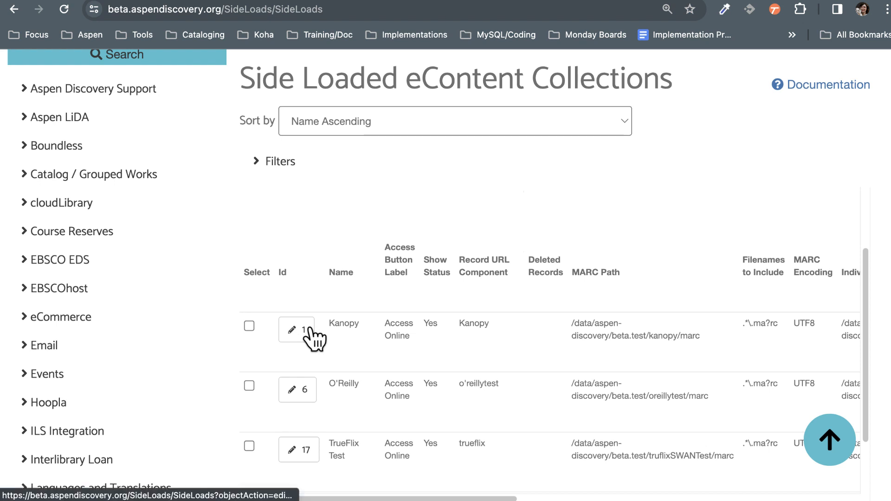
{"action": "scroll", "coordinate": [143, 338], "scroll_direction": "down", "scroll_amount": 7}
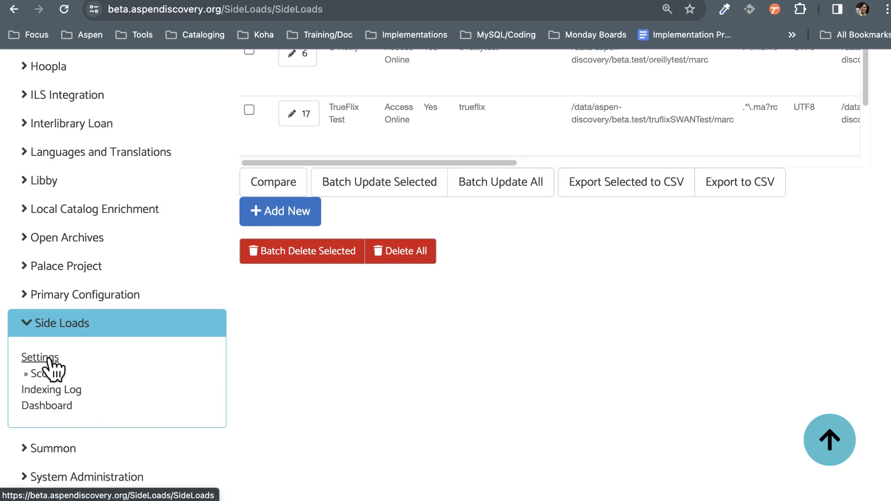
{"action": "scroll", "coordinate": [669, 353], "scroll_direction": "up", "scroll_amount": 3}
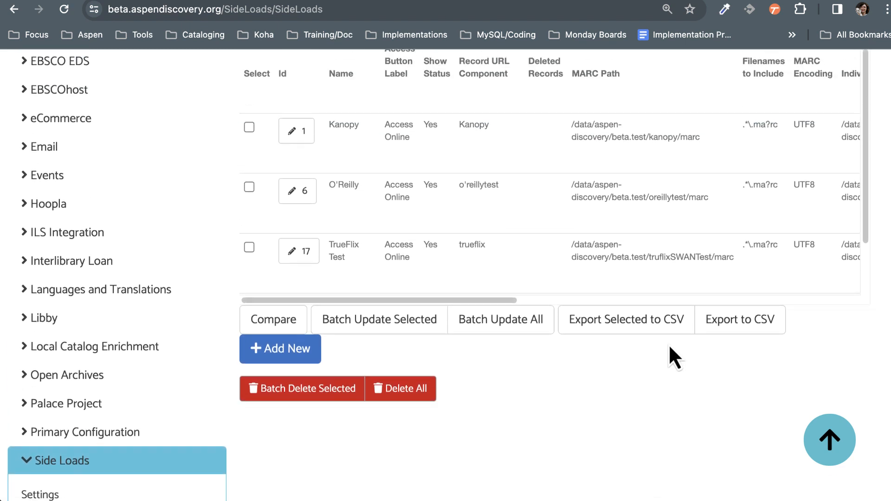
{"action": "scroll", "coordinate": [670, 348], "scroll_direction": "up", "scroll_amount": 2}
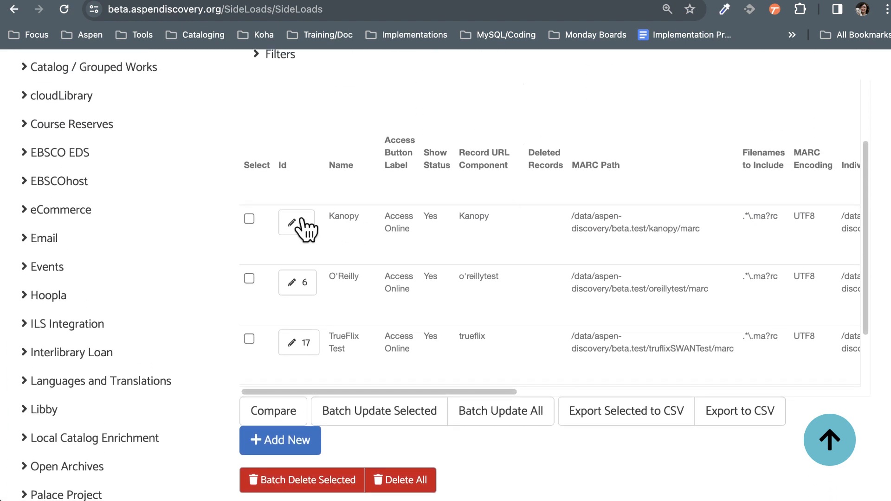
{"action": "left_click", "coordinate": [301, 225]}
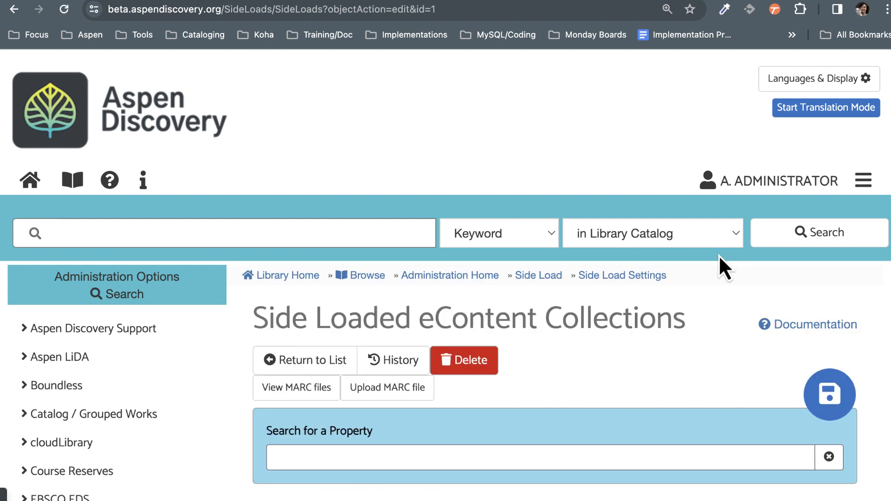
Step: View the Kanopy side load's MARC files and highlight the name of the listed file
{"action": "scroll", "coordinate": [720, 264], "scroll_direction": "down", "scroll_amount": 6}
{"action": "scroll", "coordinate": [510, 218], "scroll_direction": "up", "scroll_amount": 1}
{"action": "left_click", "coordinate": [296, 69]}
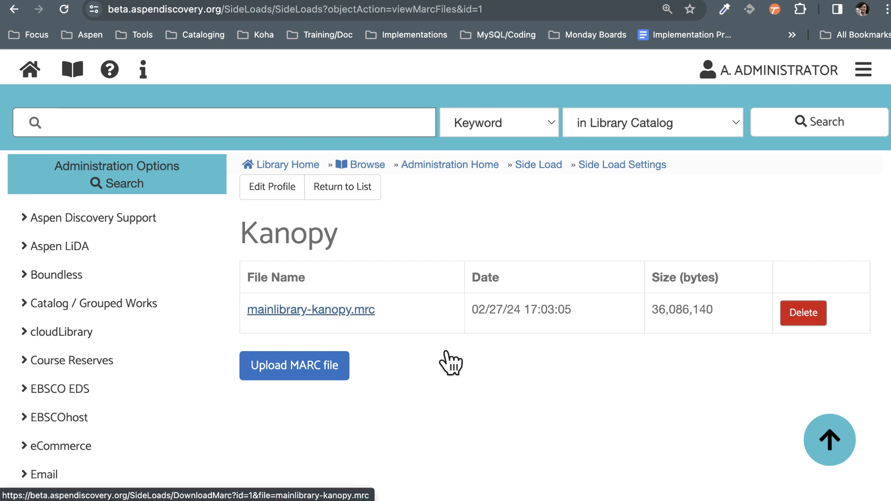
{"action": "scroll", "coordinate": [599, 410], "scroll_direction": "down", "scroll_amount": 1}
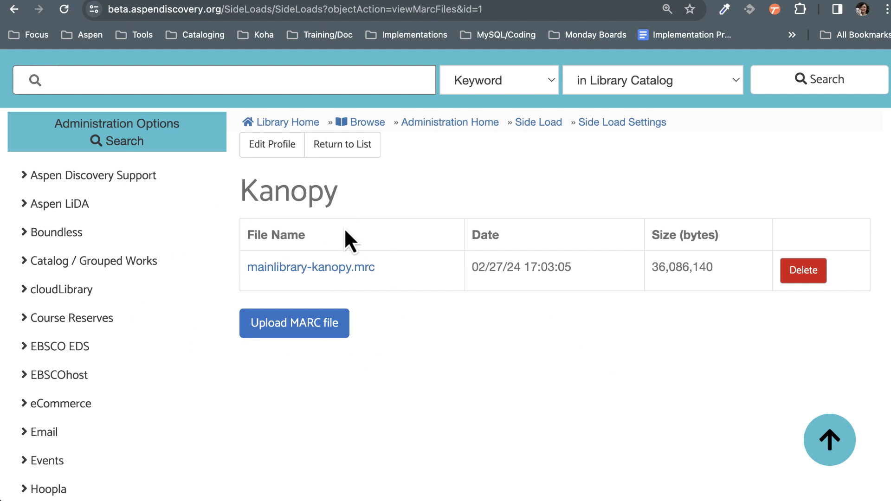
{"action": "left_click_drag", "start_coordinate": [396, 266], "coordinate": [246, 268]}
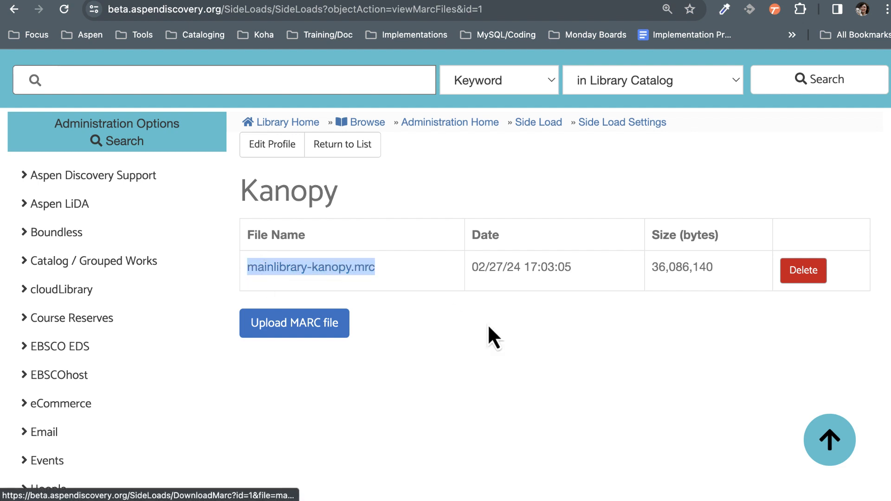
{"action": "left_click", "coordinate": [486, 353]}
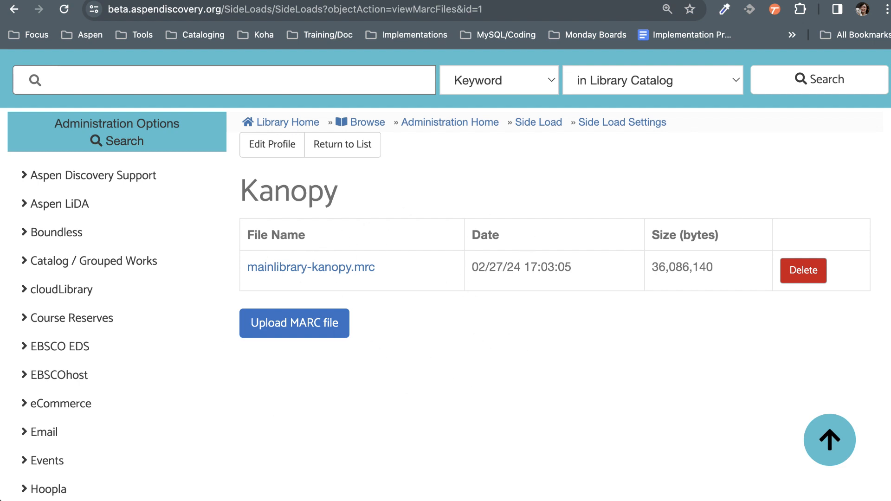
Step: Go to the side load scopes and open the Kanopy scope for editing
{"action": "scroll", "coordinate": [480, 353], "scroll_direction": "down", "scroll_amount": 3}
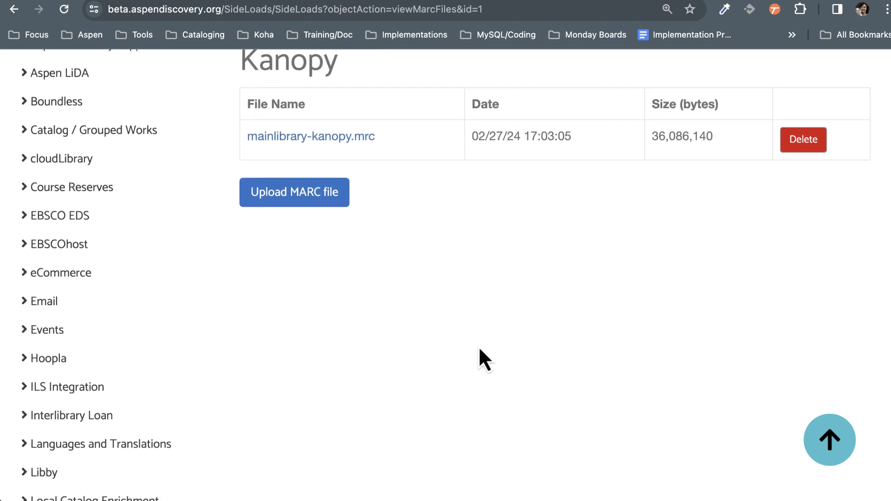
{"action": "scroll", "coordinate": [478, 349], "scroll_direction": "down", "scroll_amount": 8}
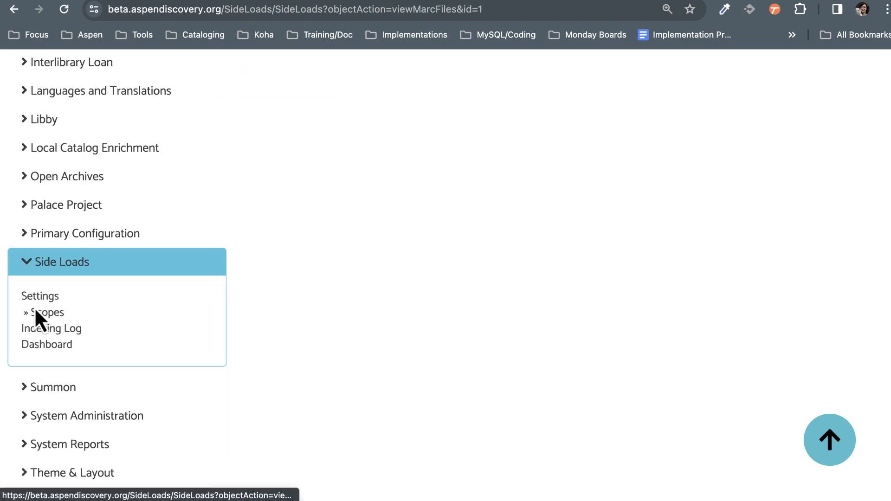
{"action": "left_click", "coordinate": [49, 313]}
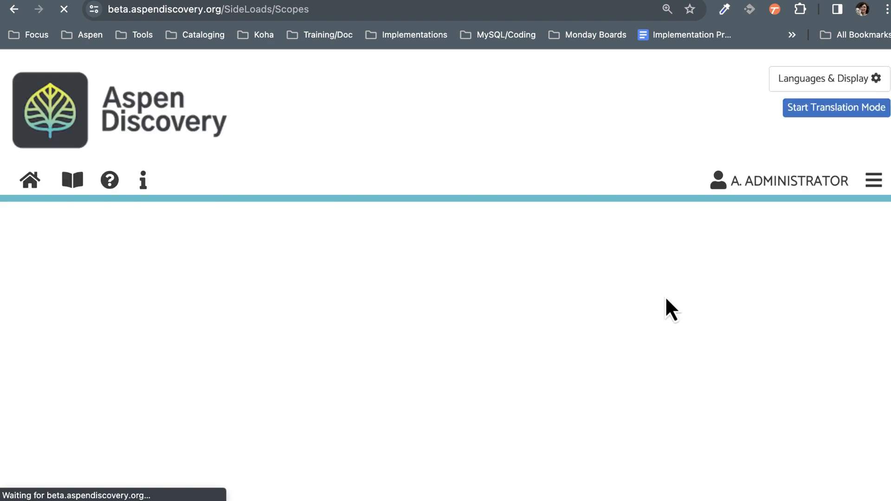
{"action": "scroll", "coordinate": [780, 276], "scroll_direction": "down", "scroll_amount": 5}
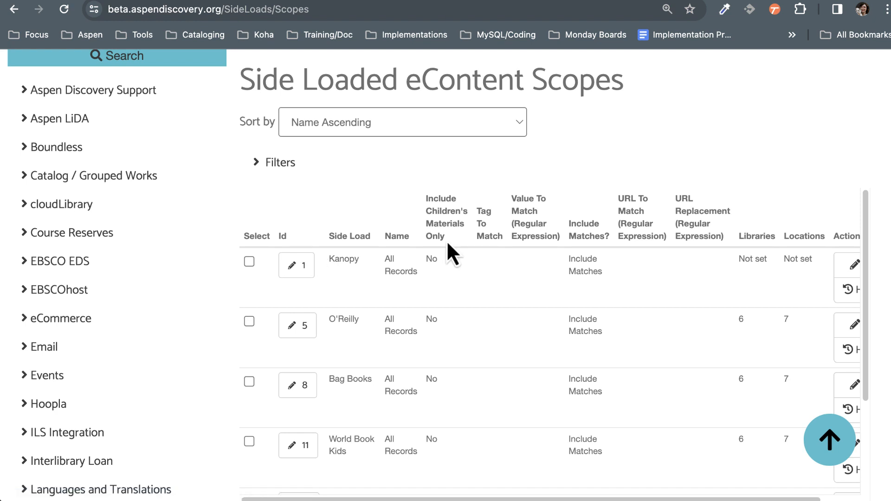
{"action": "left_click", "coordinate": [312, 274]}
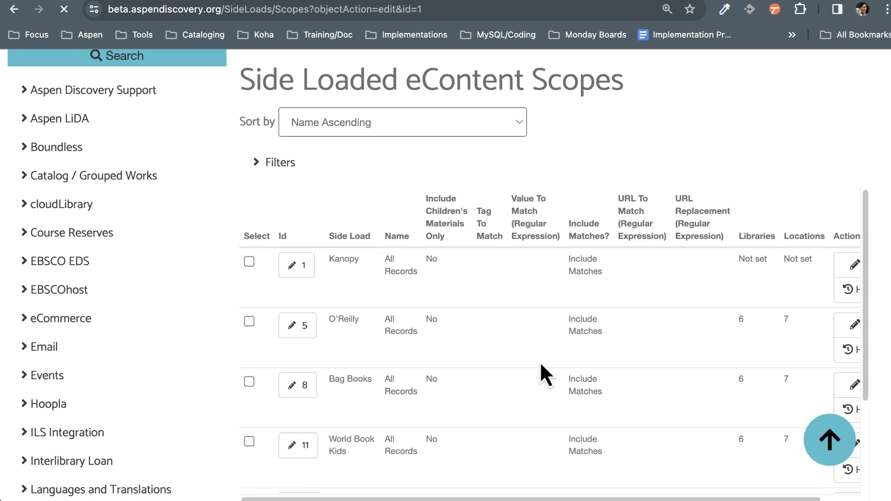
Step: Rename the Kanopy scope as Main Library
{"action": "scroll", "coordinate": [629, 293], "scroll_direction": "down", "scroll_amount": 6}
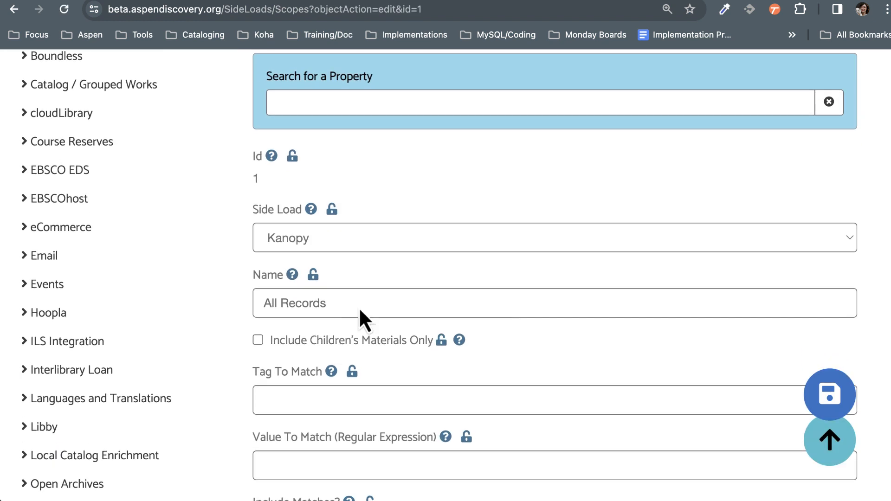
{"action": "left_click_drag", "start_coordinate": [358, 303], "coordinate": [211, 300]}
{"action": "type", "text": "M"}
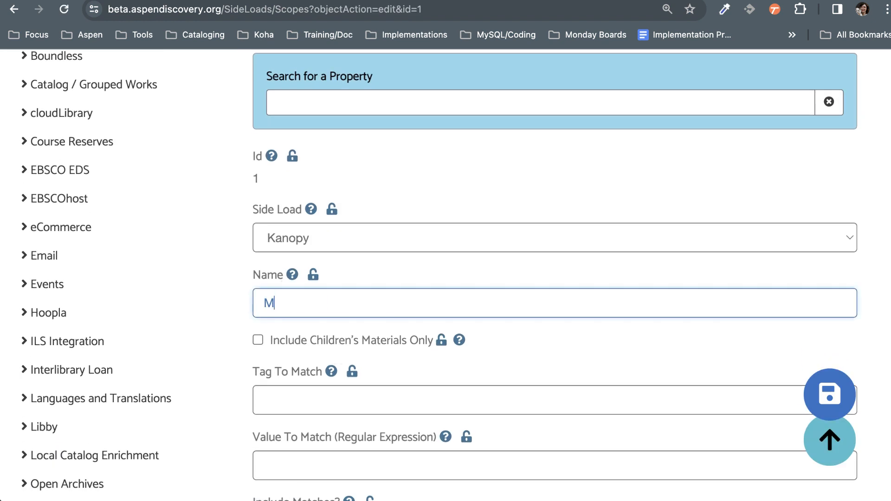
{"action": "type", "text": "ain Library"}
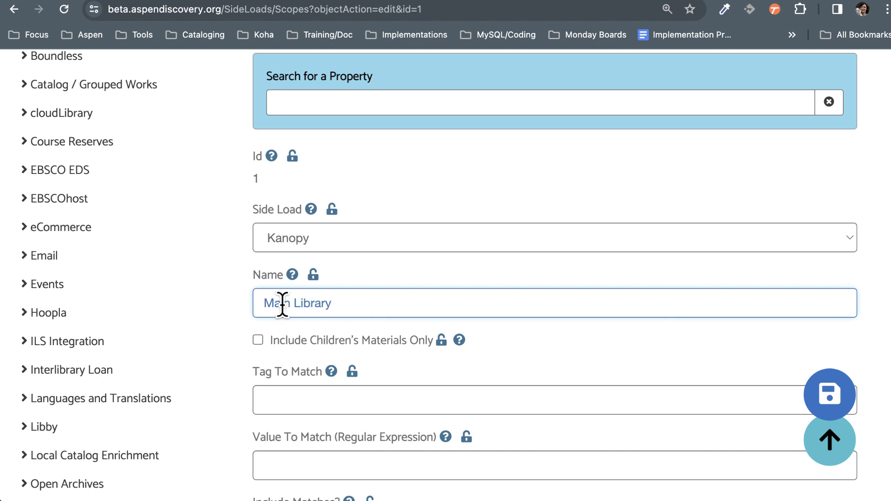
Step: Add Main Library to the libraries that use the Kanopy scope
{"action": "scroll", "coordinate": [570, 278], "scroll_direction": "down", "scroll_amount": 2}
{"action": "scroll", "coordinate": [568, 273], "scroll_direction": "down", "scroll_amount": 1}
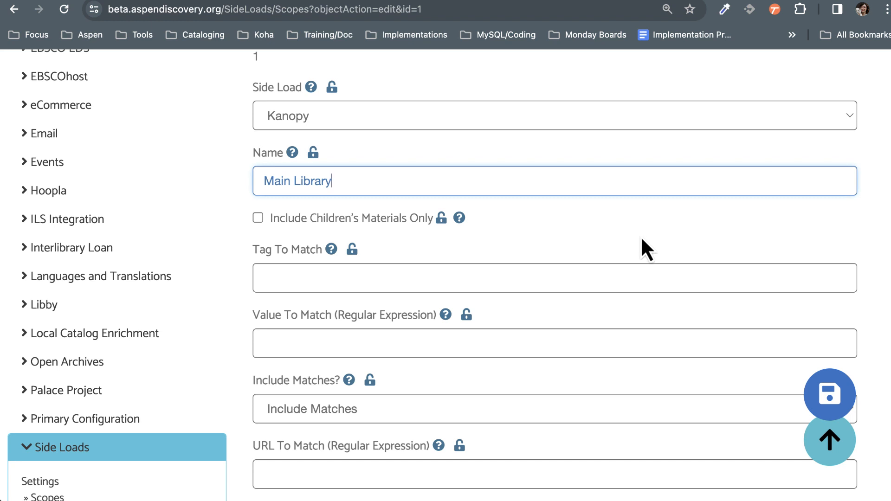
{"action": "scroll", "coordinate": [680, 285], "scroll_direction": "down", "scroll_amount": 1}
{"action": "scroll", "coordinate": [679, 285], "scroll_direction": "down", "scroll_amount": 6}
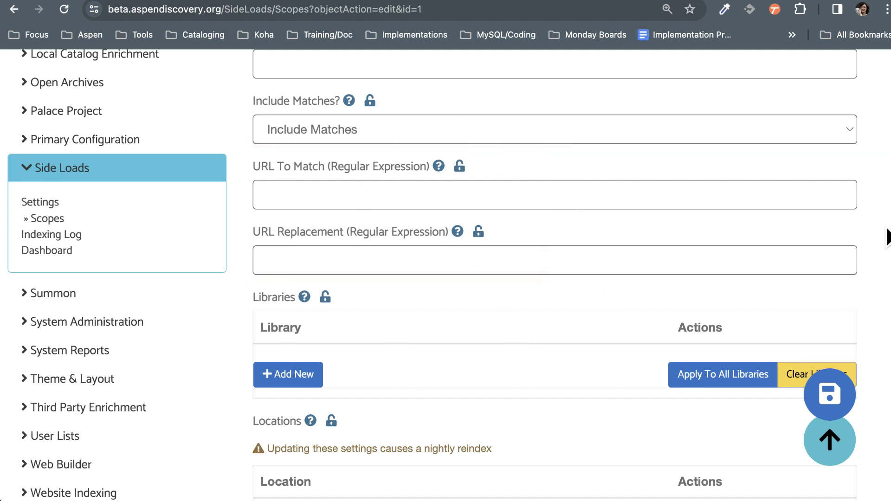
{"action": "scroll", "coordinate": [861, 327], "scroll_direction": "down", "scroll_amount": 3}
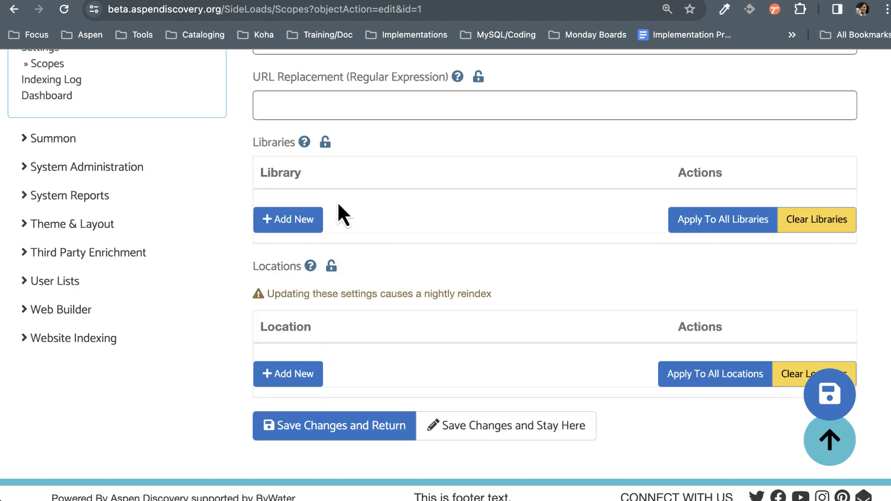
{"action": "left_click", "coordinate": [281, 222]}
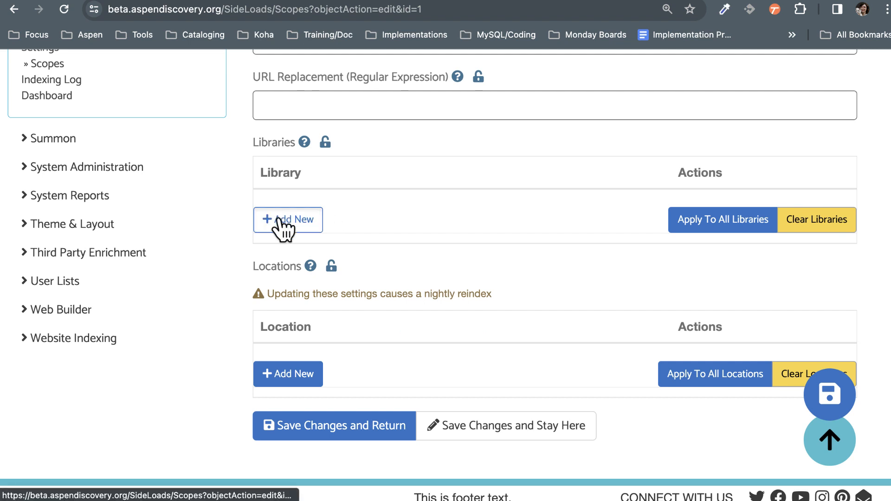
{"action": "left_click", "coordinate": [394, 213]}
{"action": "left_click", "coordinate": [375, 232]}
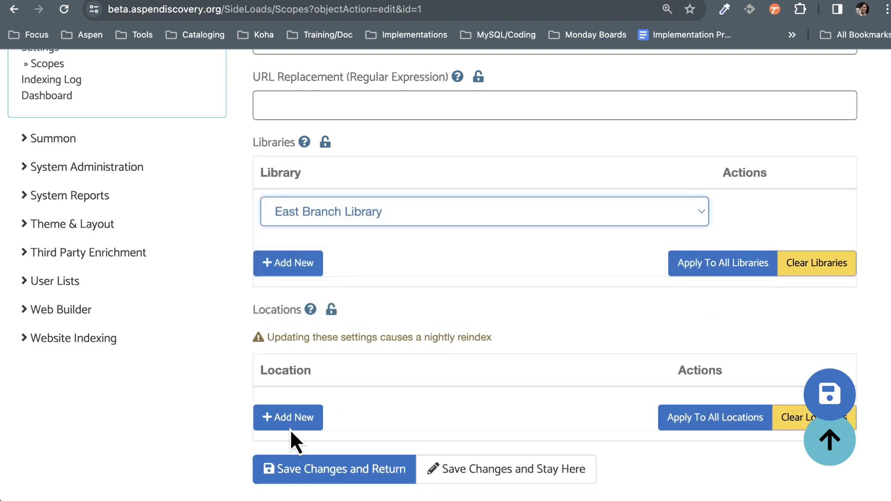
Step: Add Main Library to the scope's locations, and save the changes, returning to the scope list
{"action": "left_click", "coordinate": [290, 420]}
{"action": "left_click", "coordinate": [327, 414]}
{"action": "left_click", "coordinate": [318, 469]}
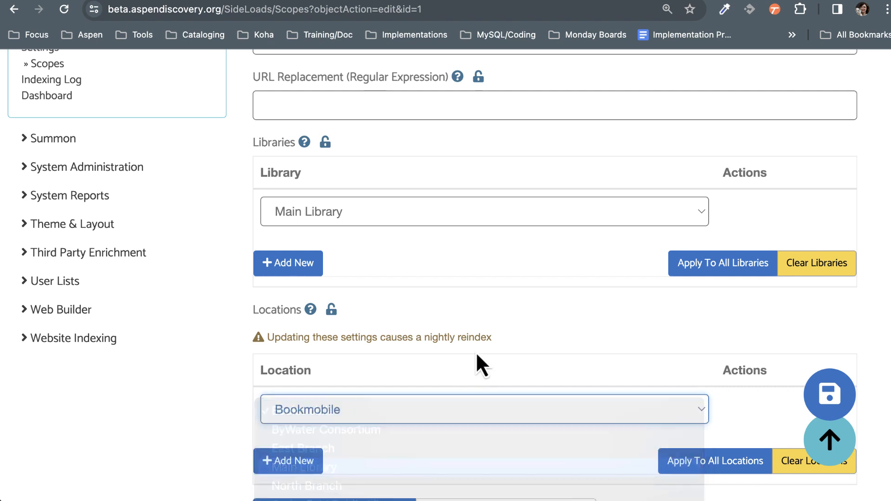
{"action": "scroll", "coordinate": [478, 353], "scroll_direction": "down", "scroll_amount": 4}
{"action": "left_click", "coordinate": [344, 324]}
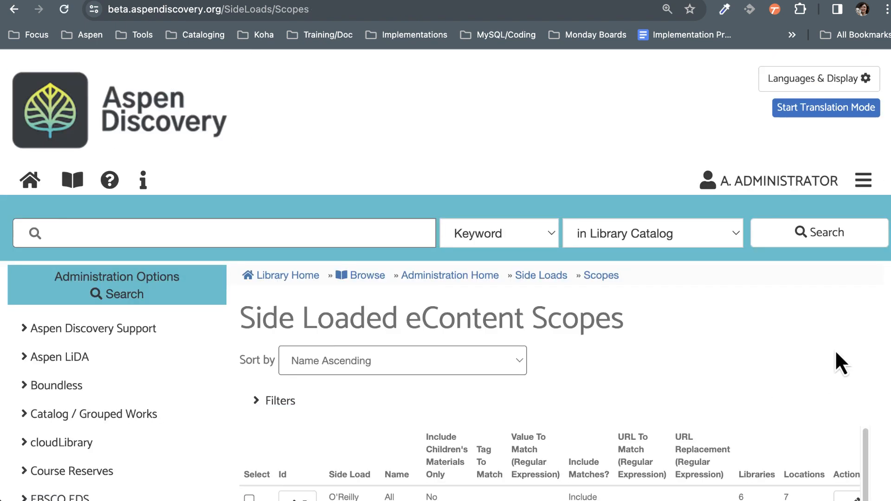
Step: Start a new side load scope and assign it to the Kanopy side load
{"action": "scroll", "coordinate": [835, 353], "scroll_direction": "down", "scroll_amount": 6}
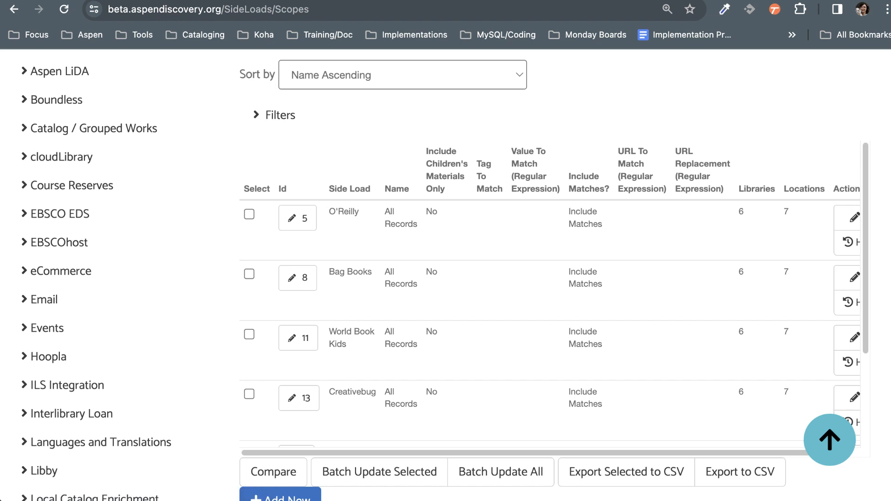
{"action": "scroll", "coordinate": [662, 165], "scroll_direction": "down", "scroll_amount": 2}
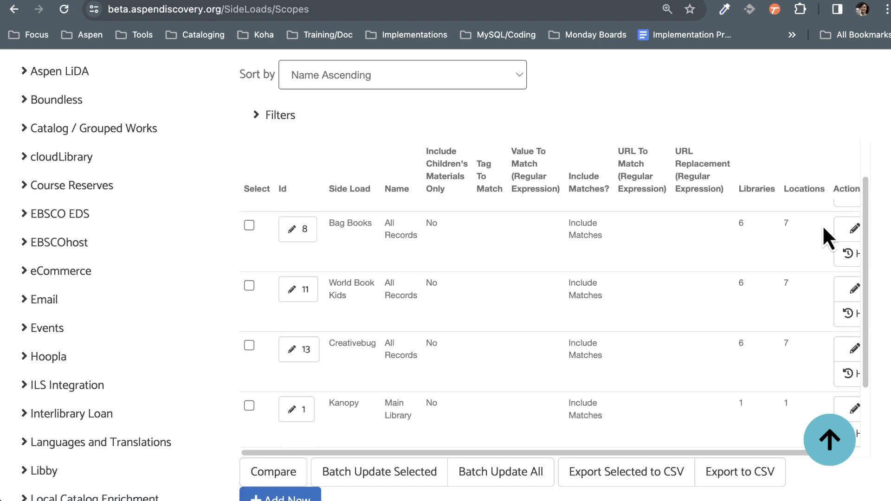
{"action": "scroll", "coordinate": [817, 499], "scroll_direction": "down", "scroll_amount": 1}
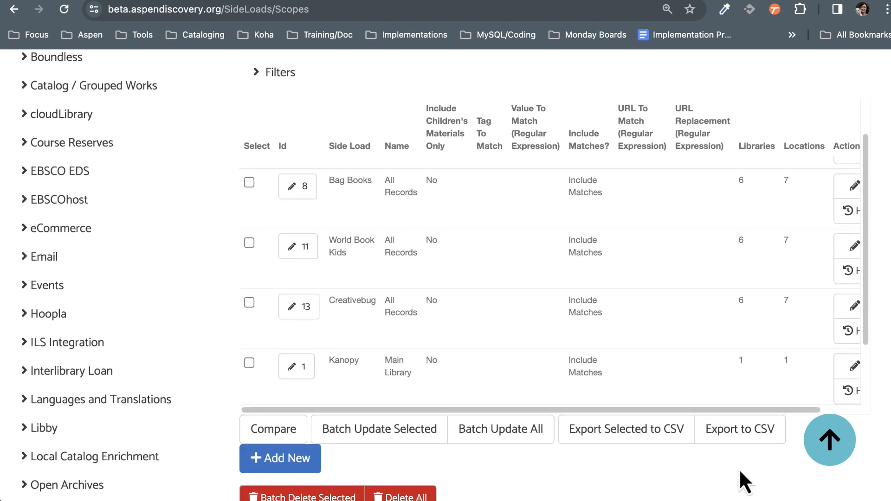
{"action": "left_click", "coordinate": [280, 464]}
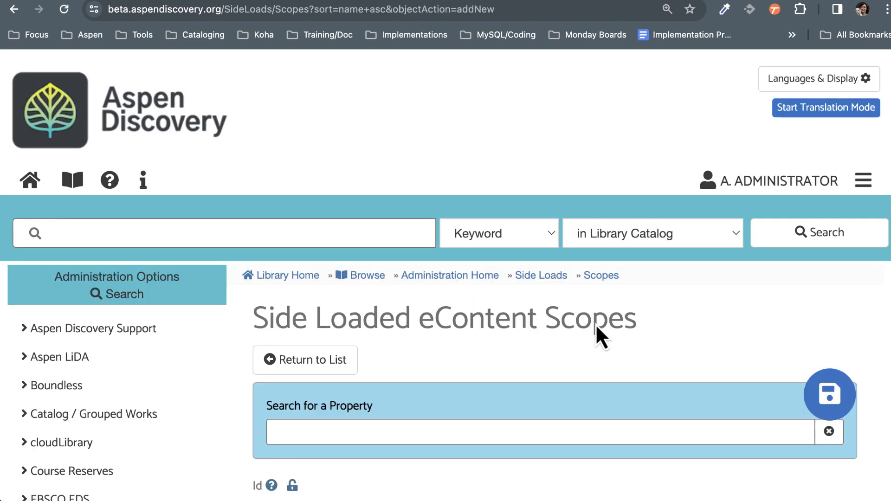
{"action": "scroll", "coordinate": [597, 333], "scroll_direction": "down", "scroll_amount": 6}
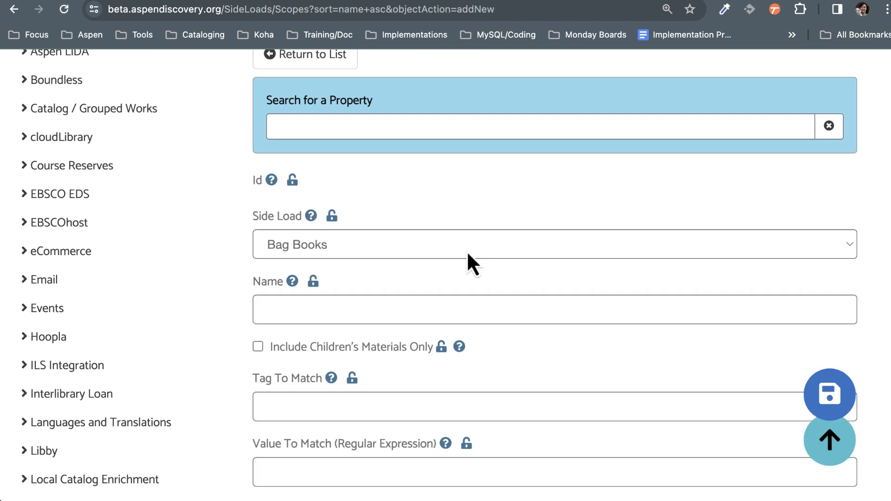
{"action": "left_click", "coordinate": [459, 247]}
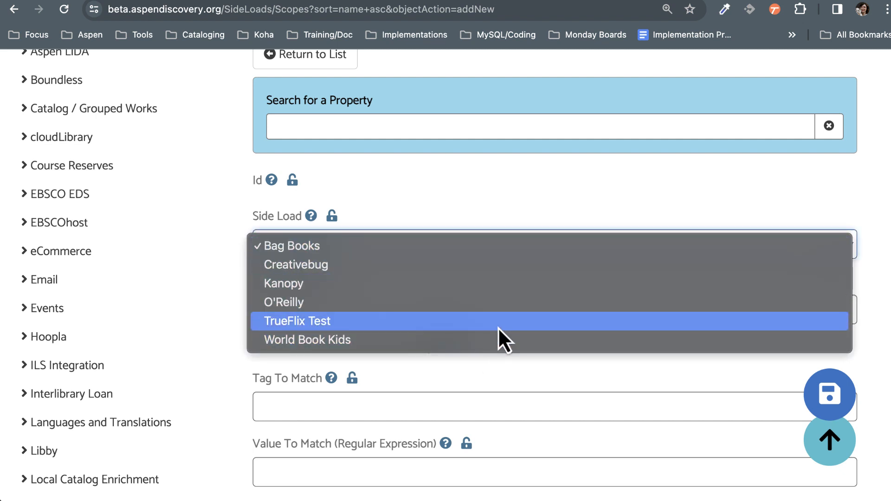
{"action": "left_click", "coordinate": [328, 283]}
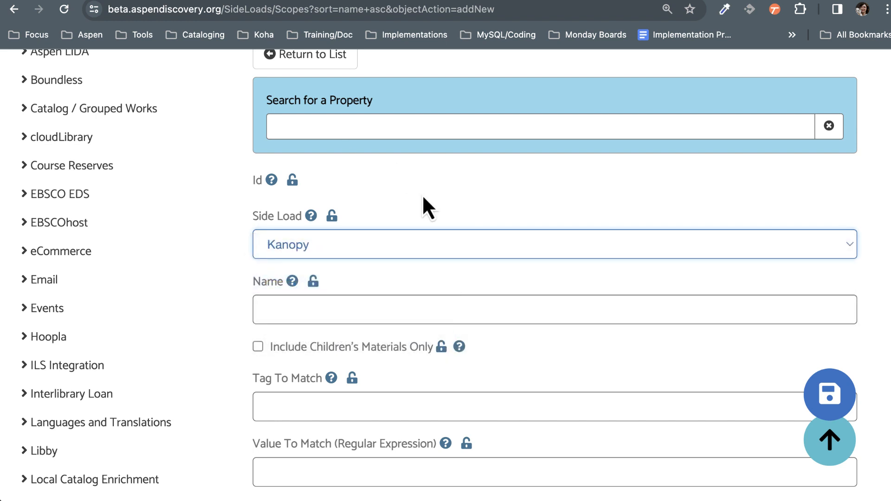
Step: Enter Springfield as the name of the new Kanopy scope
{"action": "scroll", "coordinate": [497, 283], "scroll_direction": "down", "scroll_amount": 1}
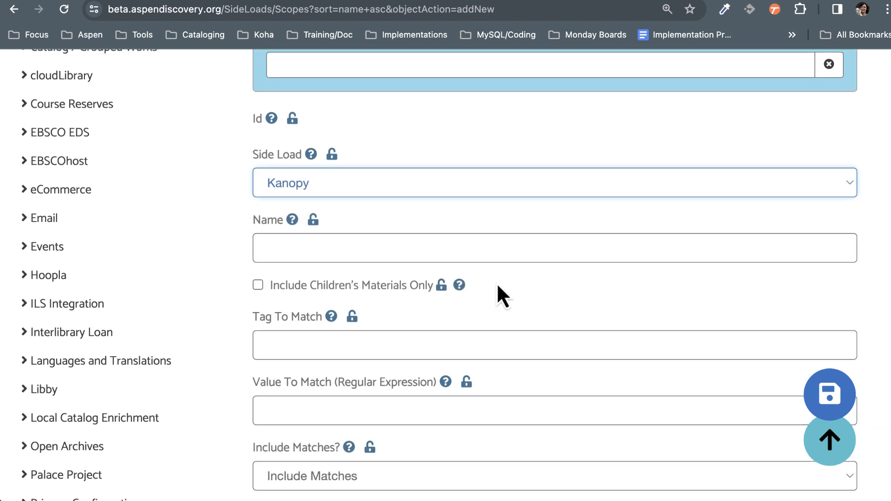
{"action": "key", "text": "Tab"}
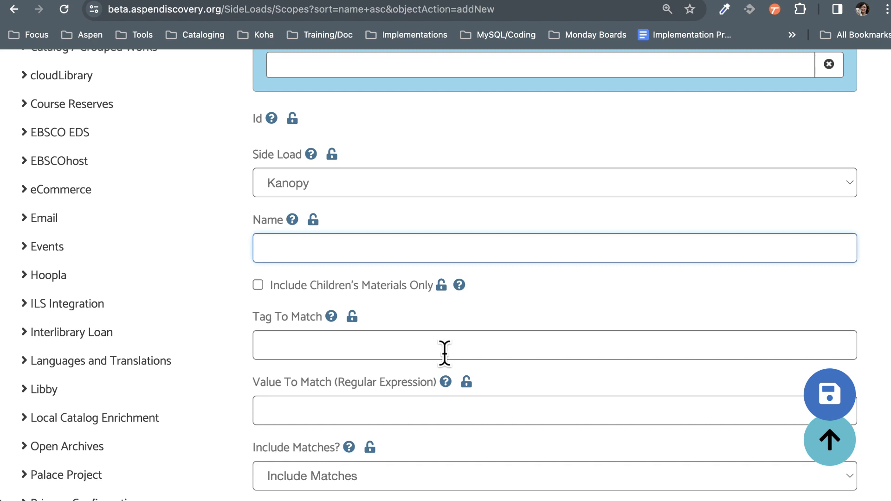
{"action": "type", "text": "Springfield"}
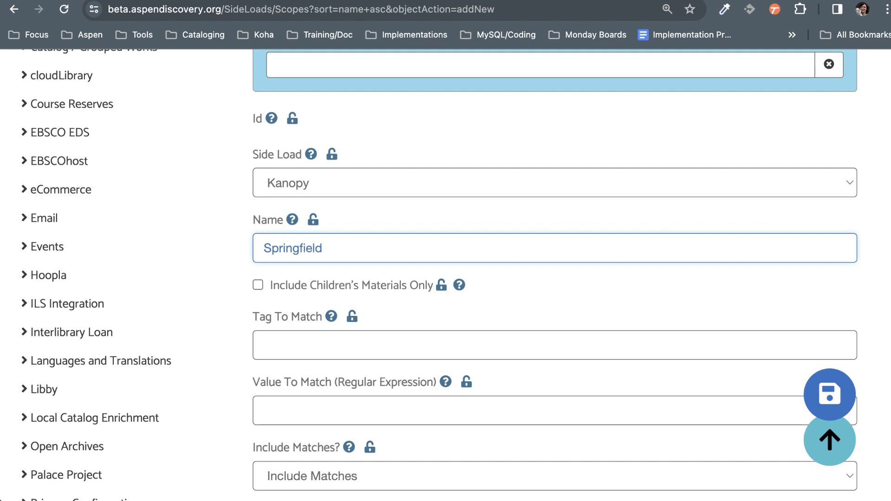
{"action": "left_click", "coordinate": [331, 246]}
{"action": "left_click_drag", "start_coordinate": [361, 251], "coordinate": [262, 248]}
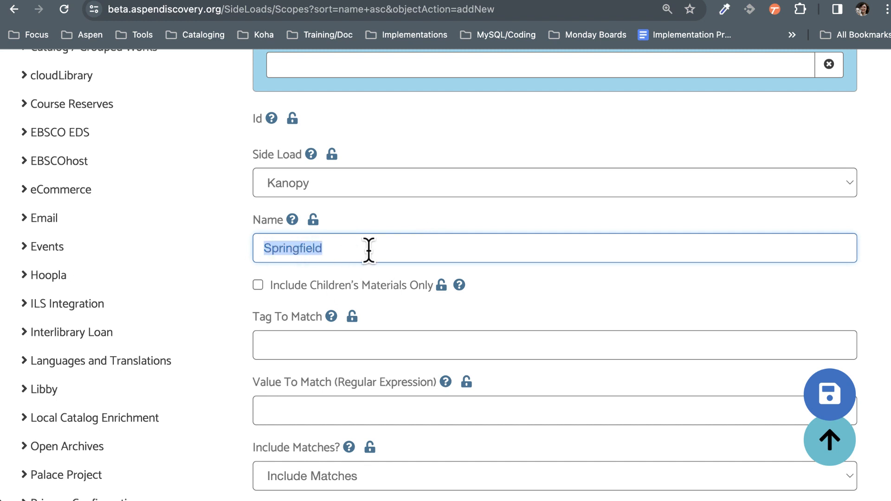
{"action": "left_click", "coordinate": [368, 249]}
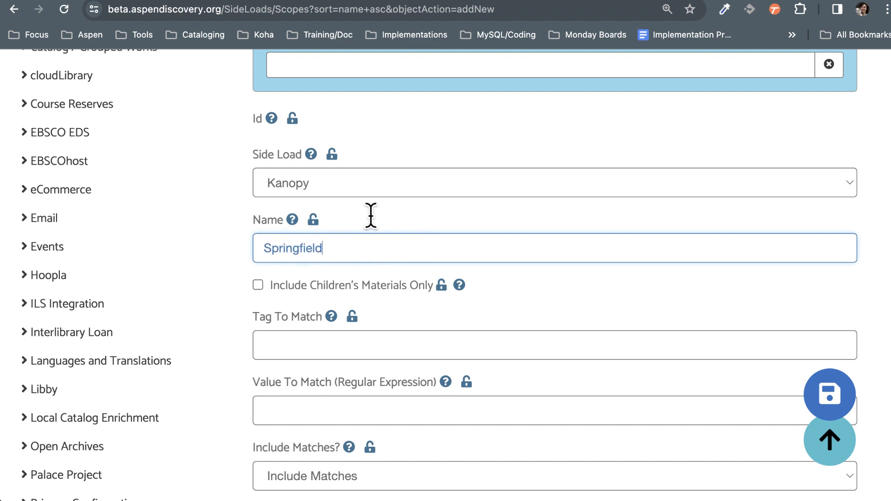
{"action": "left_click", "coordinate": [788, 293]}
{"action": "scroll", "coordinate": [439, 275], "scroll_direction": "down", "scroll_amount": 1}
{"action": "scroll", "coordinate": [439, 275], "scroll_direction": "down", "scroll_amount": 5}
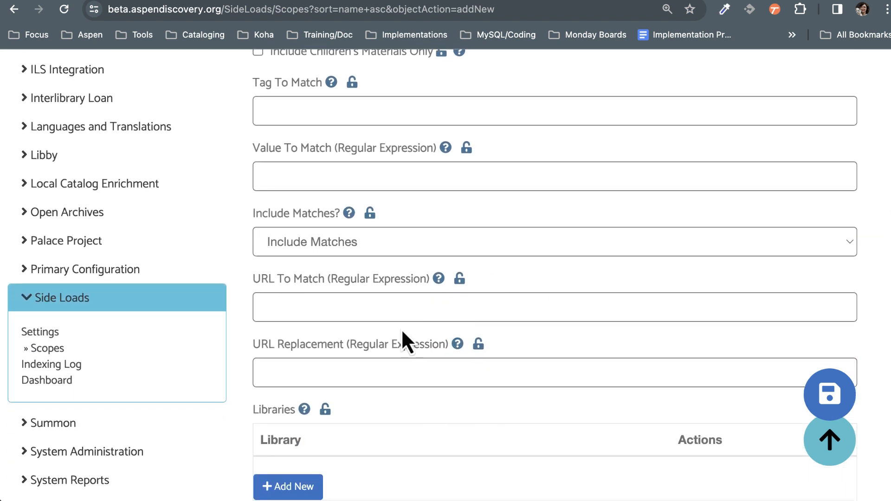
{"action": "left_click", "coordinate": [403, 304]}
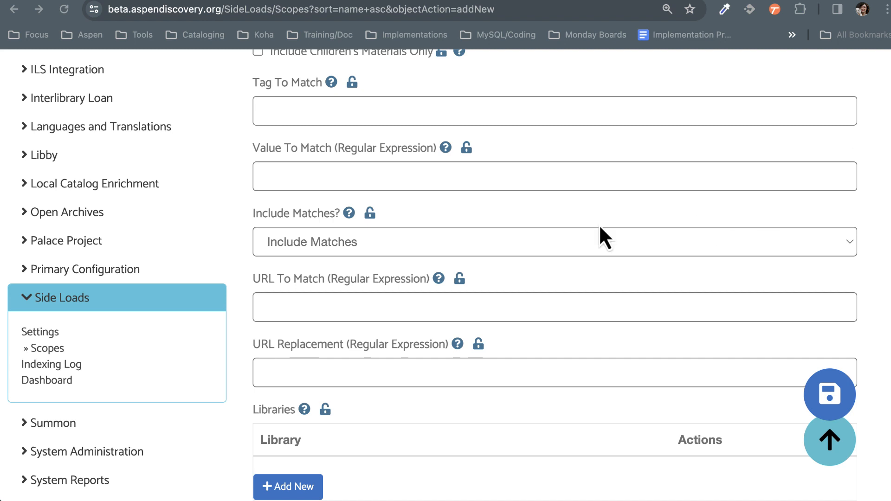
{"action": "left_click", "coordinate": [329, 302]}
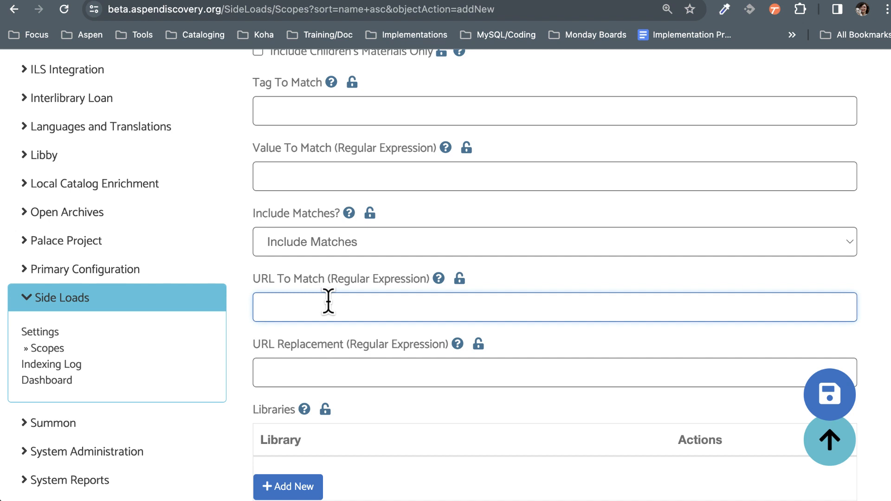
{"action": "type", "text": "https://mainlibrary.kanopy.com(.*)"}
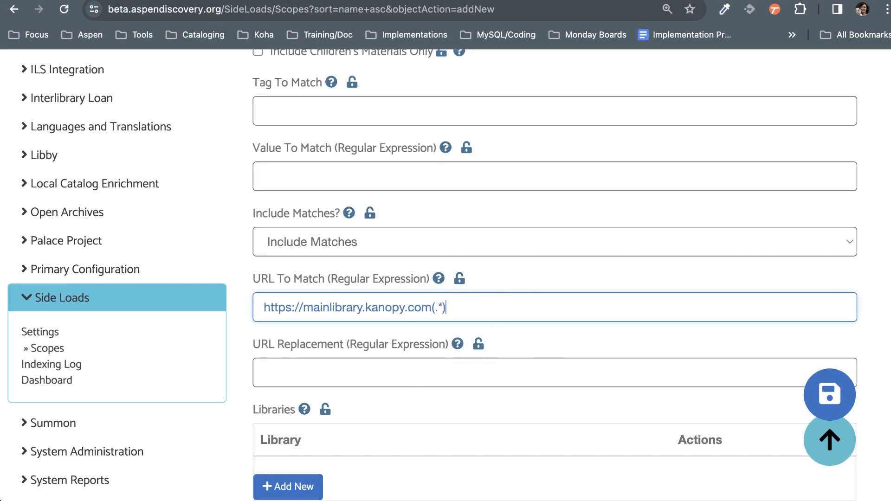
{"action": "left_click_drag", "start_coordinate": [433, 308], "coordinate": [239, 308]}
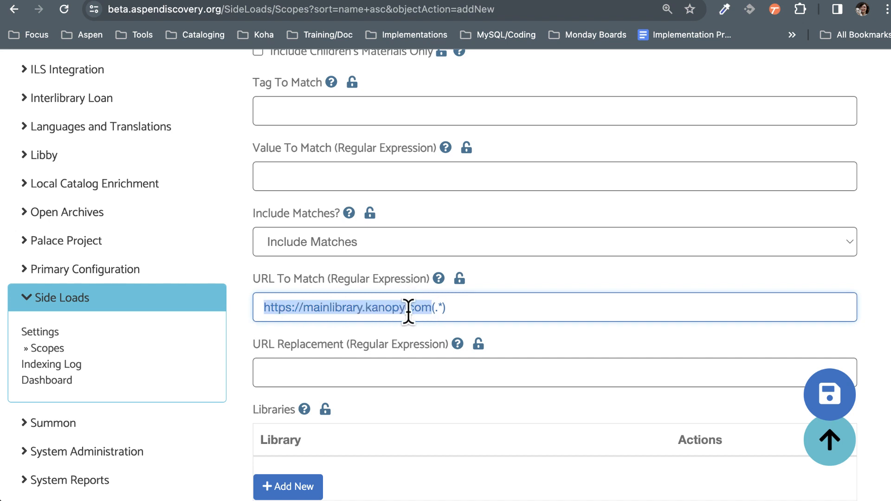
{"action": "left_click_drag", "start_coordinate": [500, 307], "coordinate": [428, 310]}
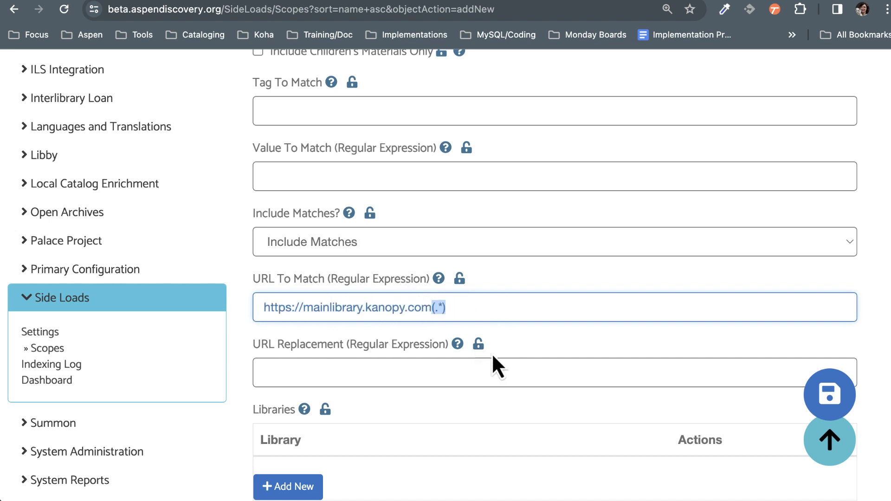
{"action": "left_click", "coordinate": [458, 308]}
{"action": "left_click", "coordinate": [416, 372]}
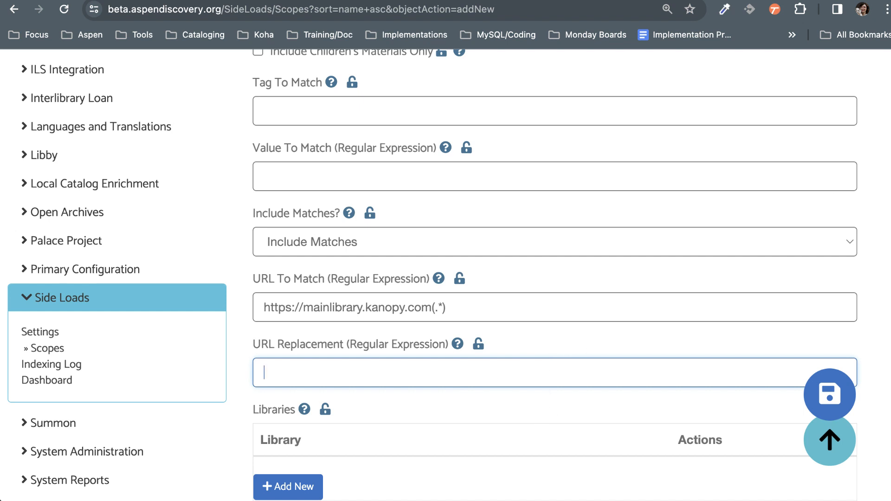
{"action": "key", "text": "super+Tab"}
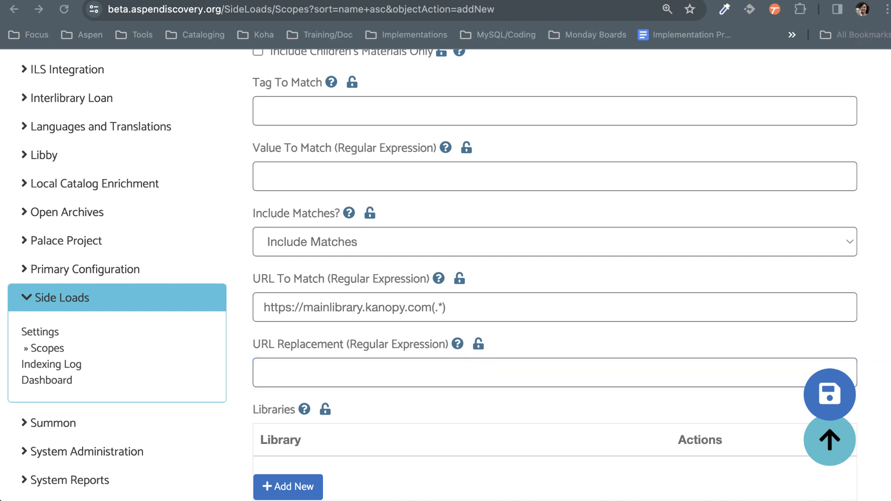
{"action": "left_click", "coordinate": [387, 361]}
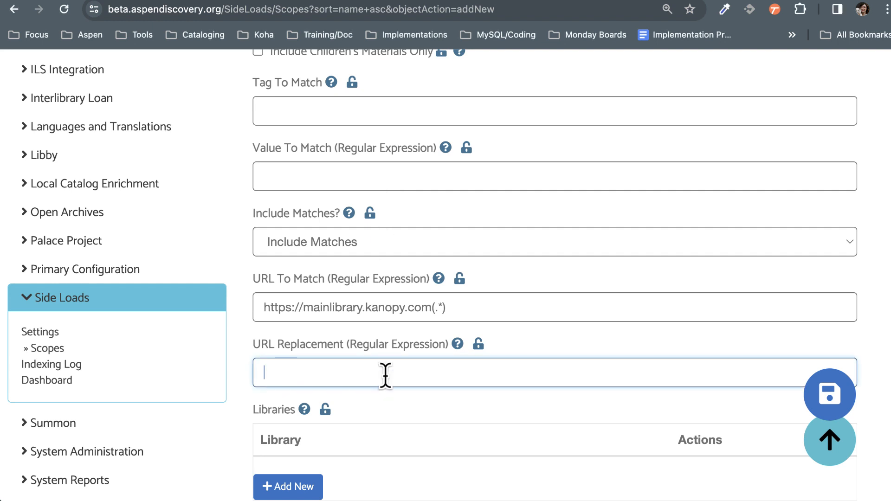
{"action": "type", "text": "https://springfieldpl.kanopy.com$1"}
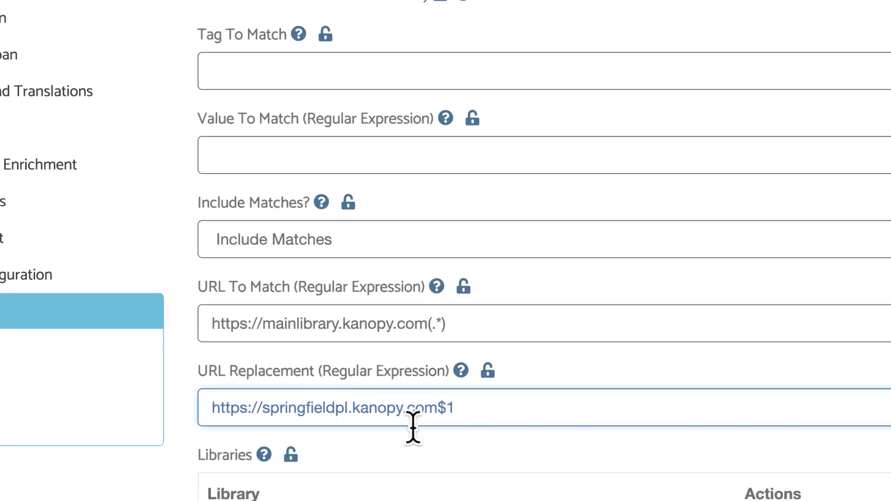
{"action": "left_click", "coordinate": [437, 407]}
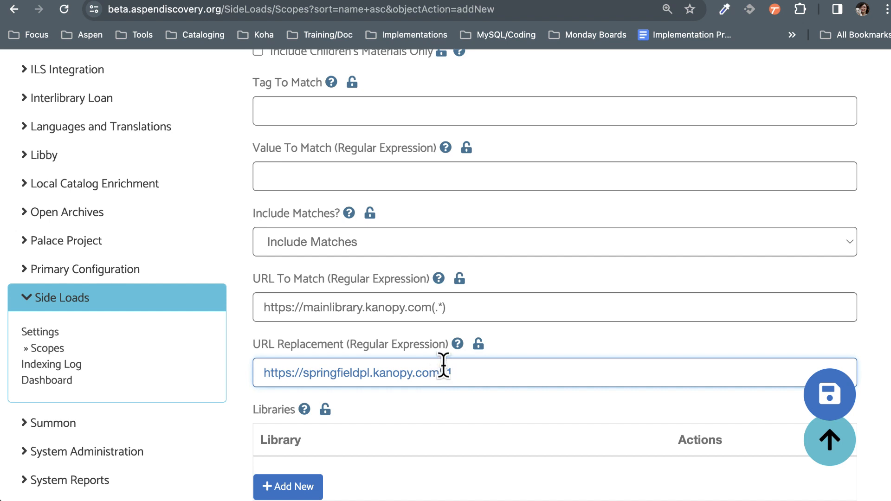
{"action": "left_click_drag", "start_coordinate": [433, 307], "coordinate": [235, 305]}
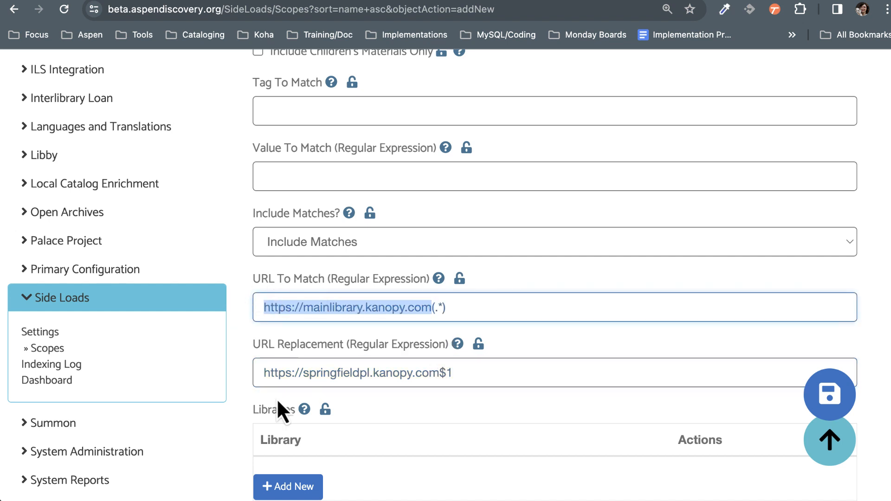
{"action": "left_click", "coordinate": [416, 378]}
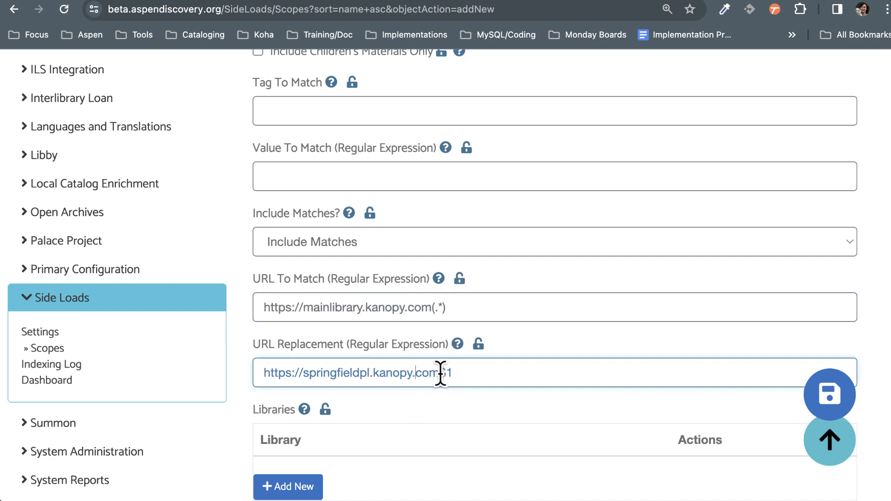
{"action": "left_click_drag", "start_coordinate": [439, 374], "coordinate": [263, 374]}
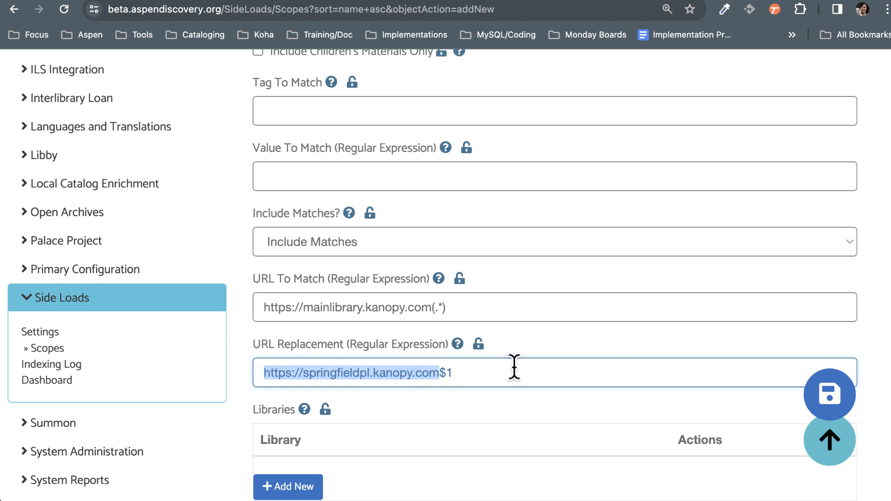
{"action": "left_click", "coordinate": [540, 346]}
Step: Add Springfield Public Library to the libraries that use the Springfield Kanopy scope
{"action": "scroll", "coordinate": [540, 345], "scroll_direction": "down", "scroll_amount": 5}
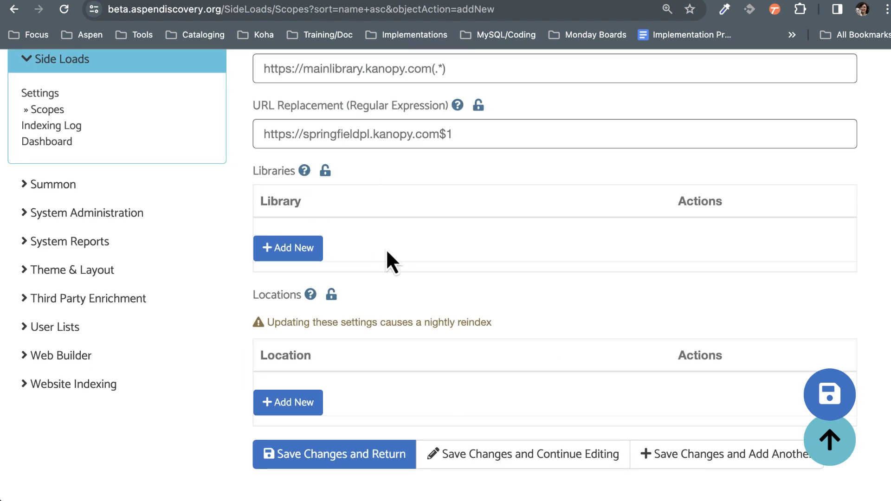
{"action": "left_click", "coordinate": [318, 254]}
{"action": "left_click", "coordinate": [358, 242]}
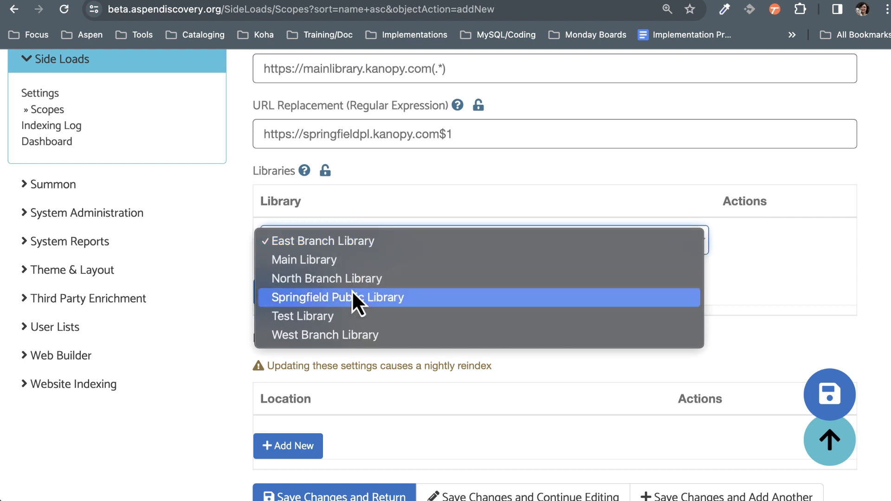
{"action": "left_click", "coordinate": [353, 296]}
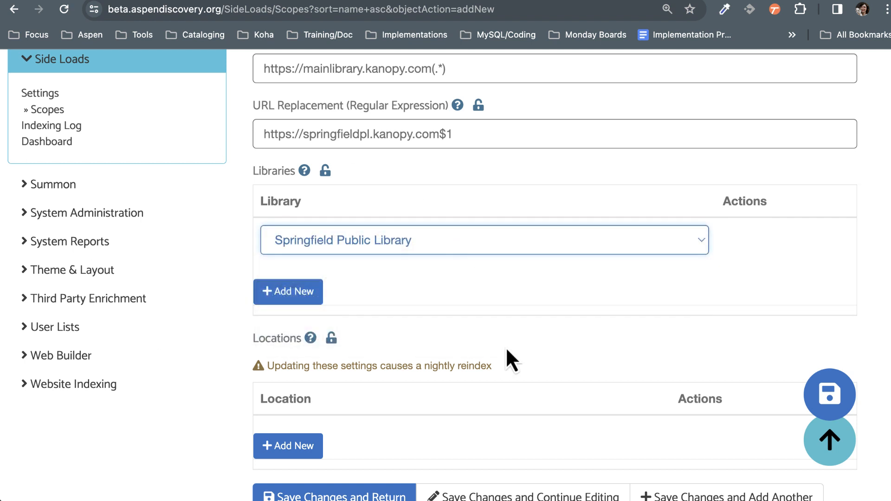
Step: Add Springfield Public Library to the scope's locations, and save the changes, returning to the scope list
{"action": "scroll", "coordinate": [506, 350], "scroll_direction": "down", "scroll_amount": 5}
{"action": "left_click", "coordinate": [289, 212]}
{"action": "left_click", "coordinate": [402, 212]}
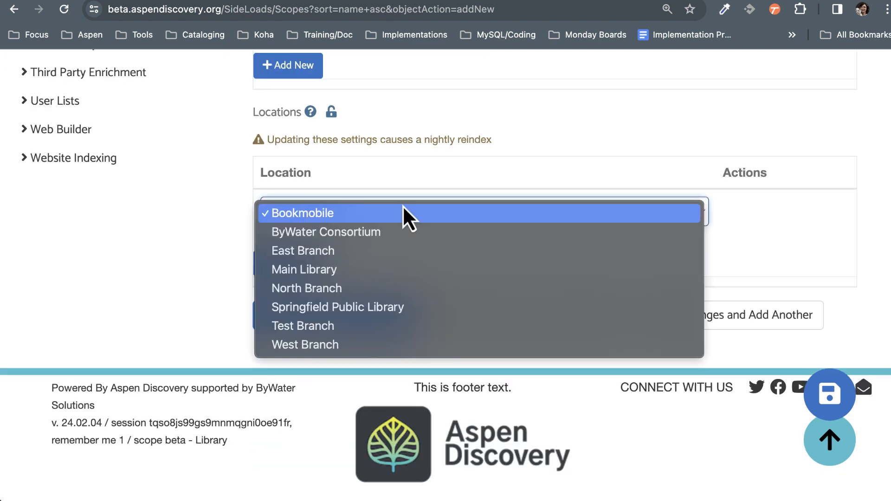
{"action": "left_click", "coordinate": [374, 306]}
{"action": "scroll", "coordinate": [394, 367], "scroll_direction": "up", "scroll_amount": 1}
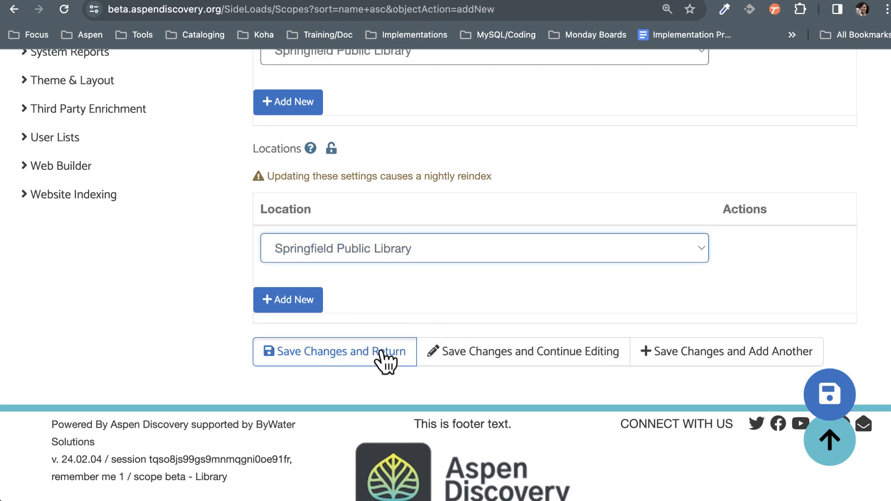
{"action": "left_click", "coordinate": [381, 355]}
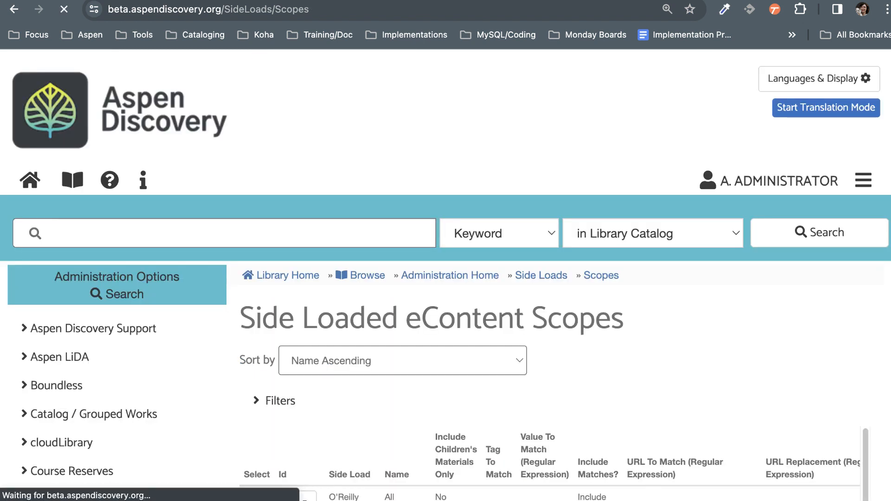
Step: Examine the Main Library and Springfield Kanopy scopes in the list, comparing their names, URL match and URL replacement values
{"action": "scroll", "coordinate": [732, 249], "scroll_direction": "down", "scroll_amount": 5}
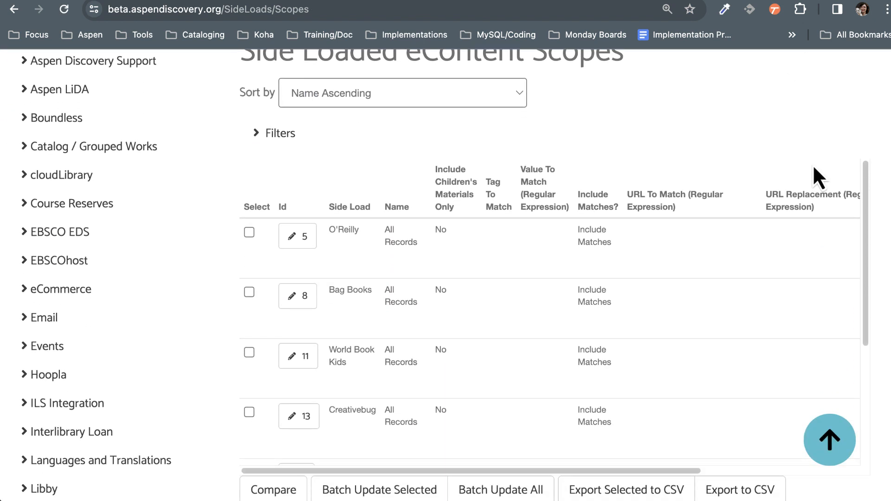
{"action": "left_click_drag", "start_coordinate": [864, 186], "coordinate": [859, 307]}
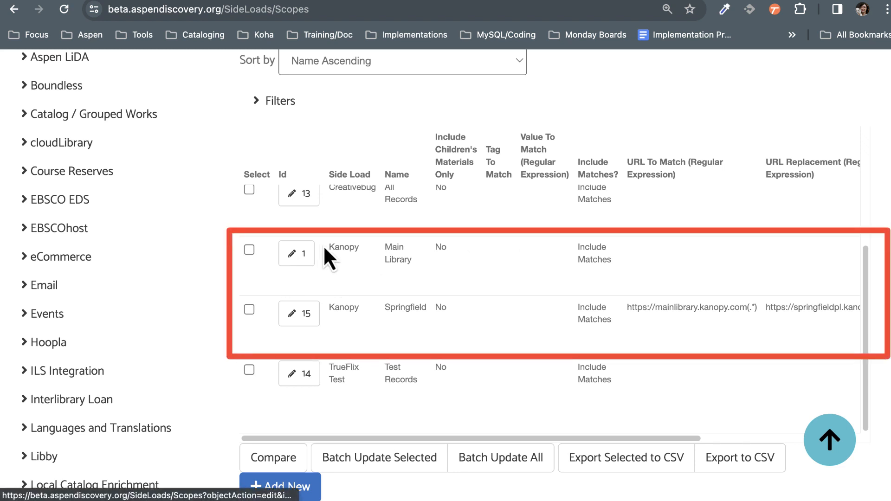
{"action": "left_click_drag", "start_coordinate": [324, 248], "coordinate": [669, 269]}
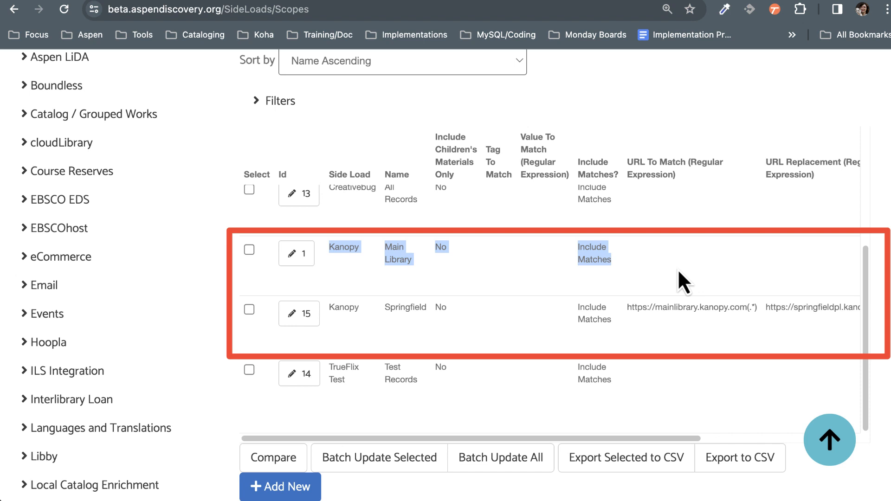
{"action": "left_click", "coordinate": [678, 269]}
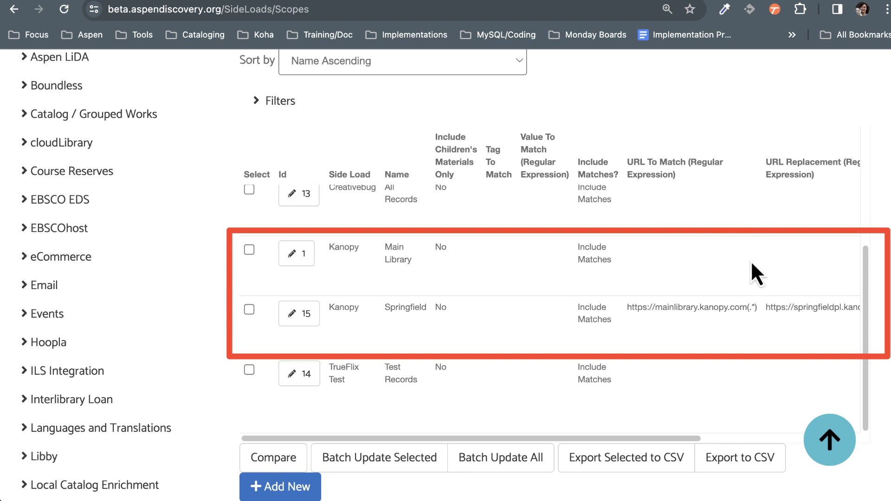
{"action": "left_click_drag", "start_coordinate": [330, 308], "coordinate": [511, 308]}
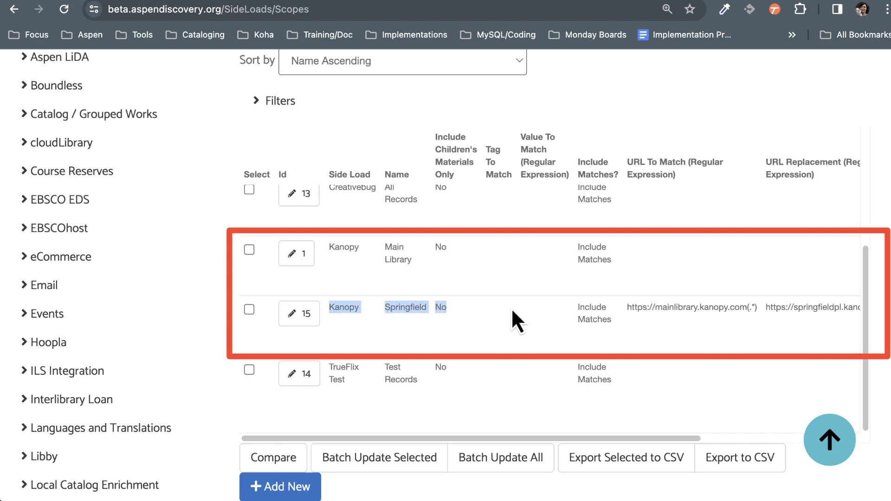
{"action": "left_click", "coordinate": [462, 315]}
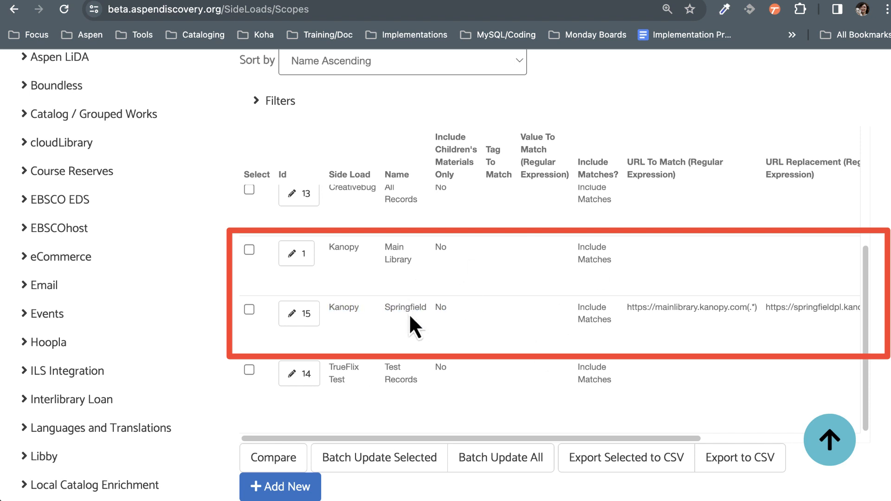
{"action": "left_click_drag", "start_coordinate": [360, 306], "coordinate": [327, 303]}
{"action": "left_click", "coordinate": [414, 285]}
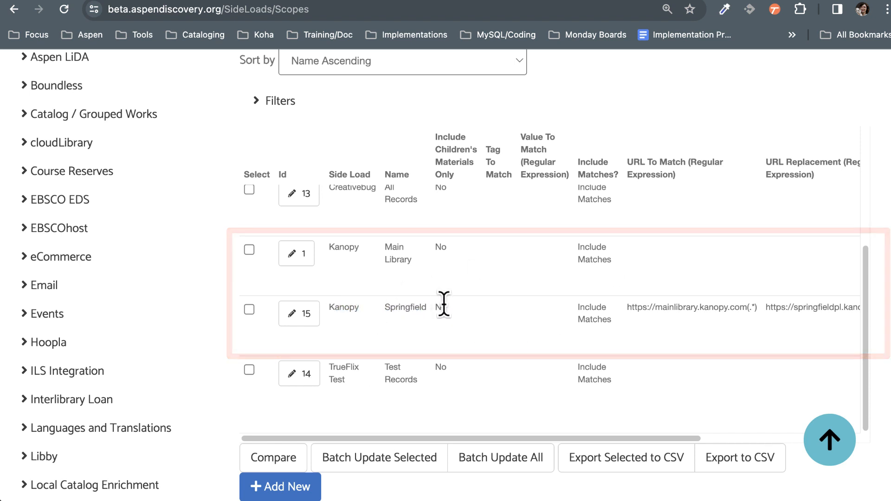
{"action": "left_click_drag", "start_coordinate": [428, 307], "coordinate": [384, 308]}
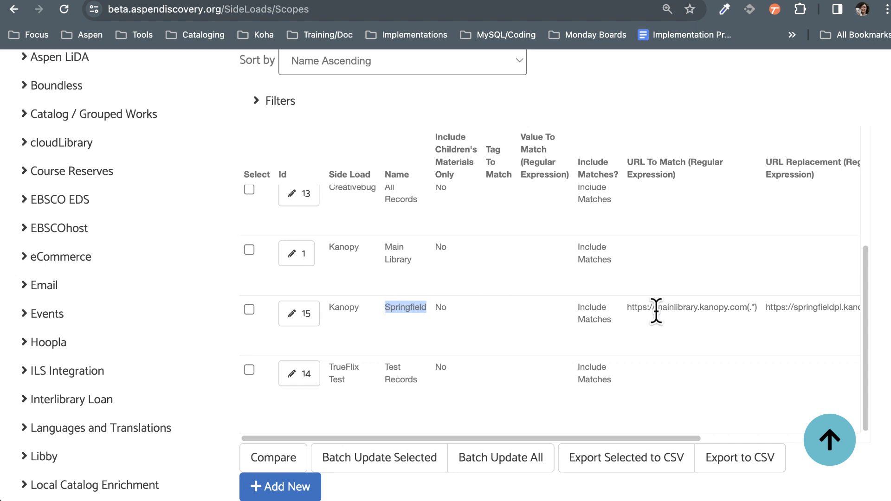
{"action": "left_click", "coordinate": [741, 336]}
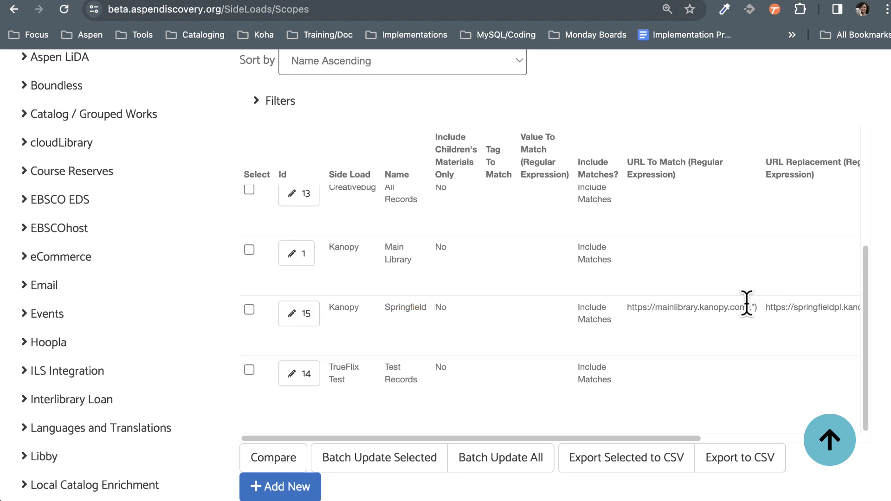
{"action": "left_click_drag", "start_coordinate": [746, 307], "coordinate": [624, 312]}
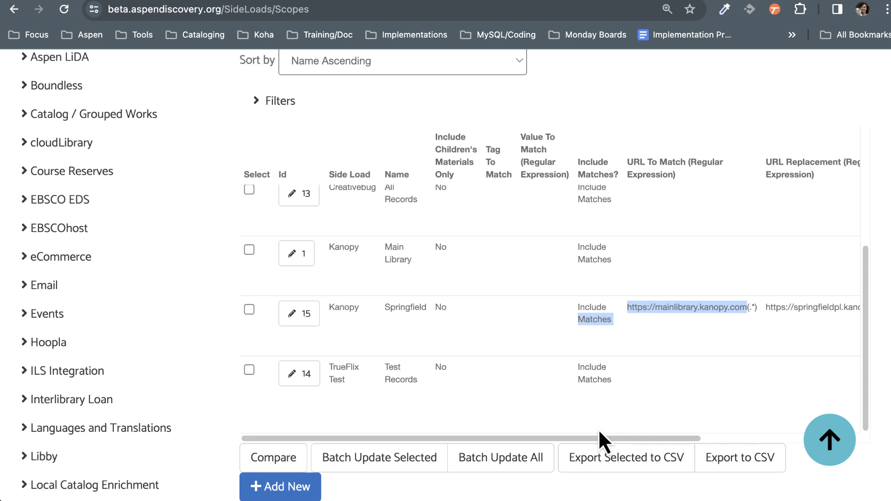
{"action": "left_click_drag", "start_coordinate": [599, 439], "coordinate": [706, 441]}
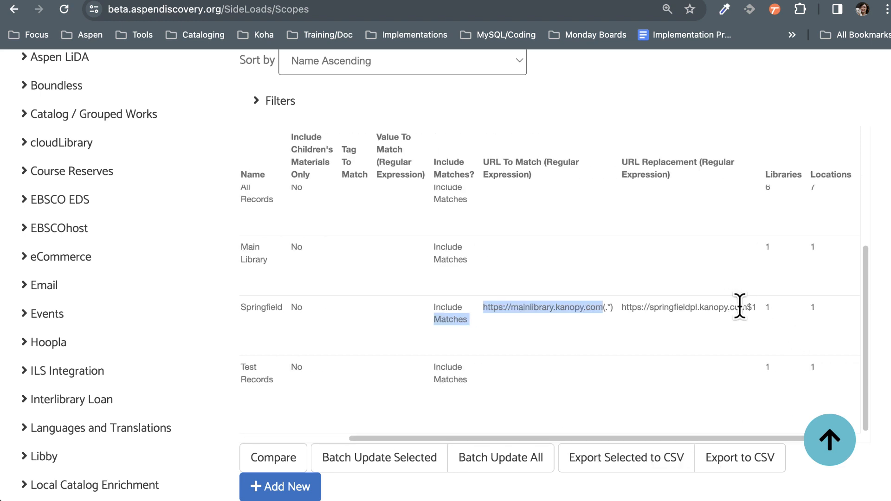
{"action": "left_click_drag", "start_coordinate": [747, 307], "coordinate": [685, 308]}
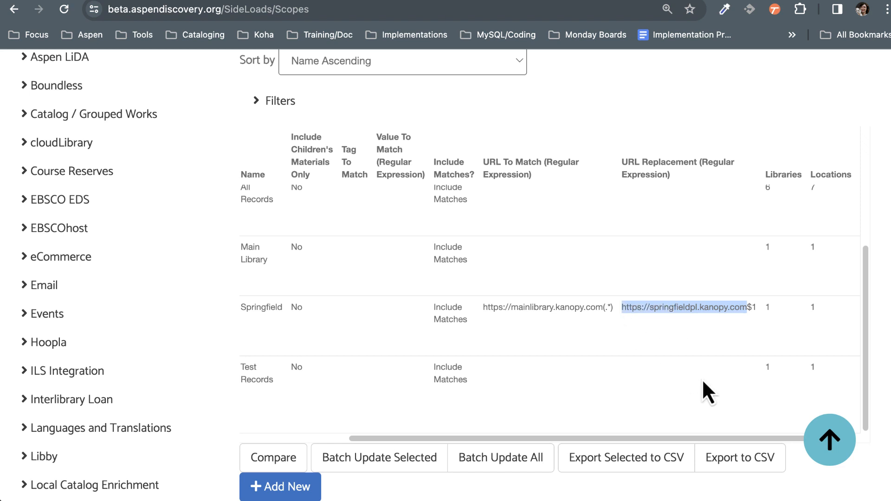
Step: Review the Springfield scope's row, checking its side load, name, URL To Match and URL Replacement expressions
{"action": "left_click", "coordinate": [715, 349]}
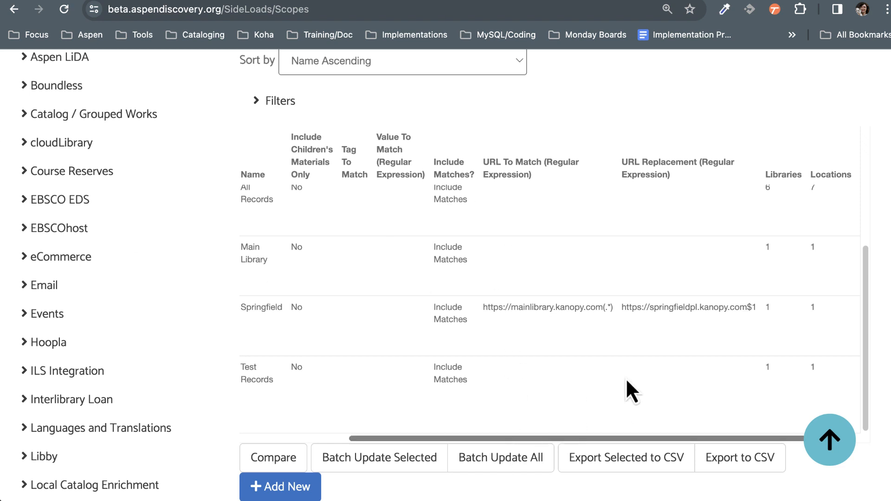
{"action": "scroll", "coordinate": [626, 378], "scroll_direction": "left", "scroll_amount": 3}
{"action": "scroll", "coordinate": [884, 248], "scroll_direction": "down", "scroll_amount": 2}
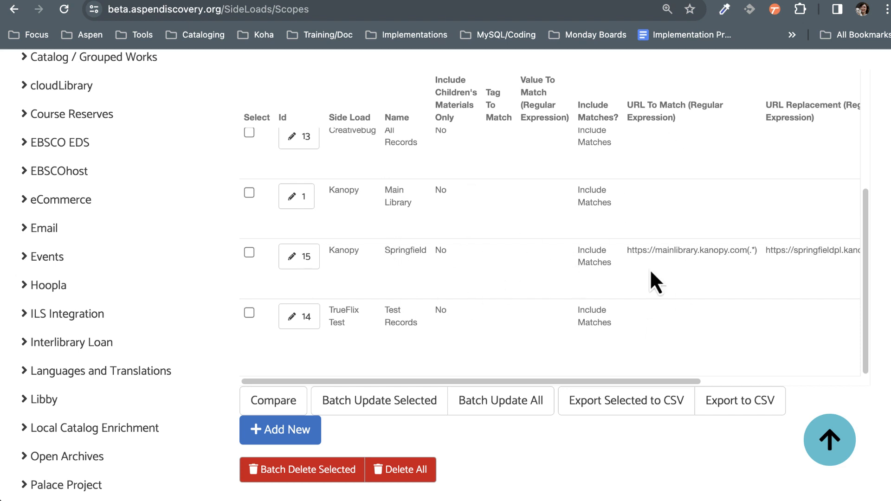
{"action": "left_click_drag", "start_coordinate": [669, 382], "coordinate": [718, 381]}
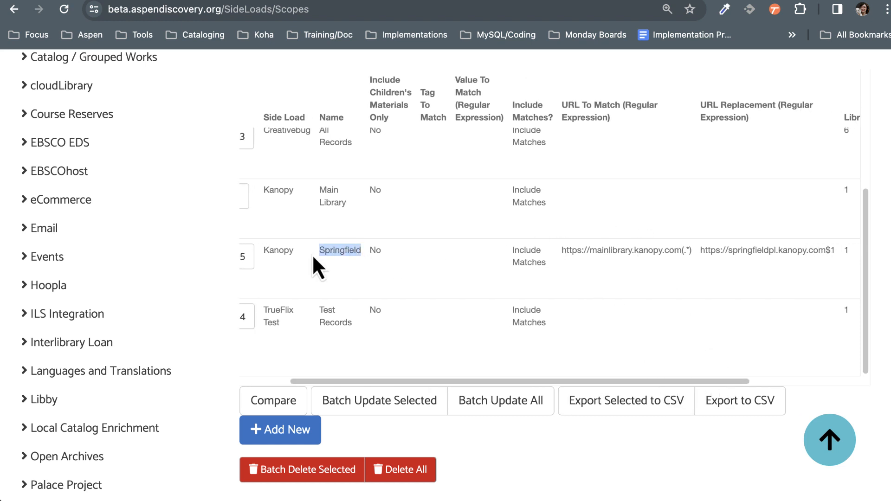
{"action": "double_click", "coordinate": [262, 251]}
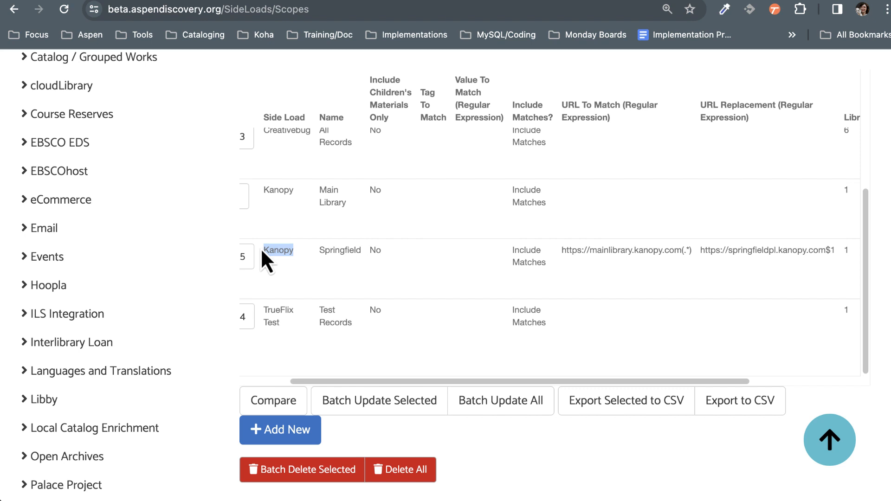
{"action": "left_click", "coordinate": [299, 261]}
{"action": "left_click_drag", "start_coordinate": [563, 251], "coordinate": [696, 259]}
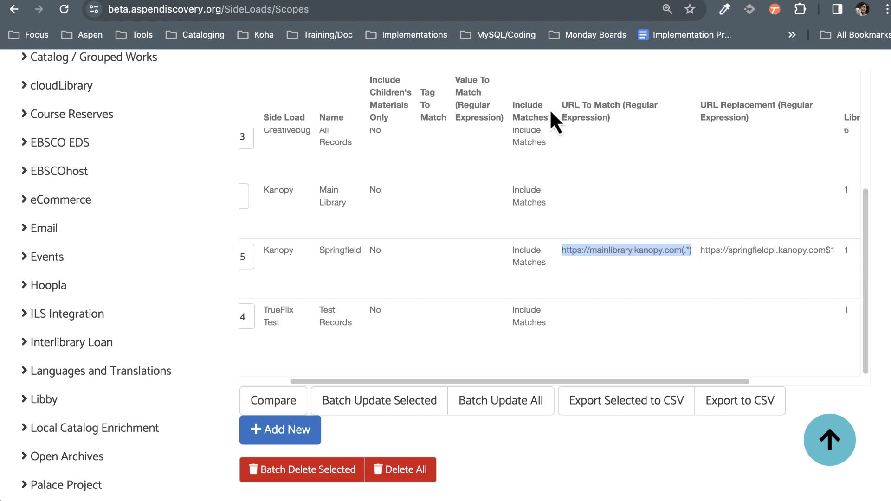
{"action": "left_click", "coordinate": [691, 253]}
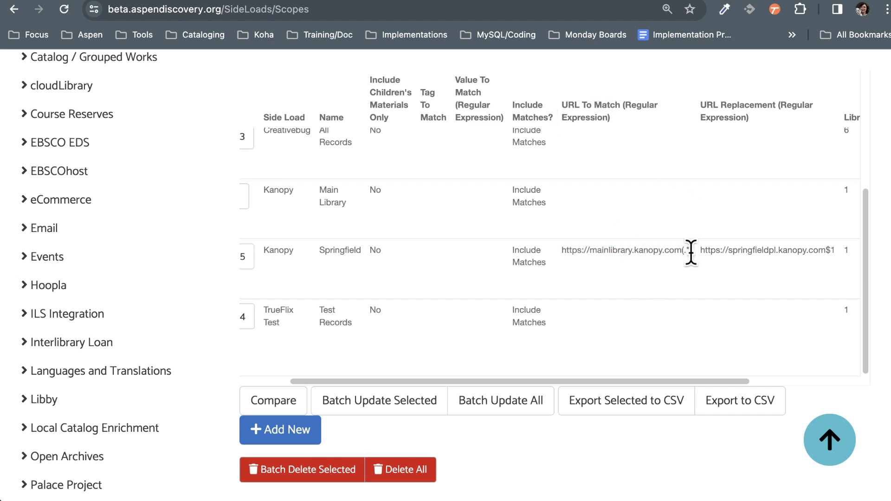
{"action": "left_click_drag", "start_coordinate": [690, 253], "coordinate": [563, 251]}
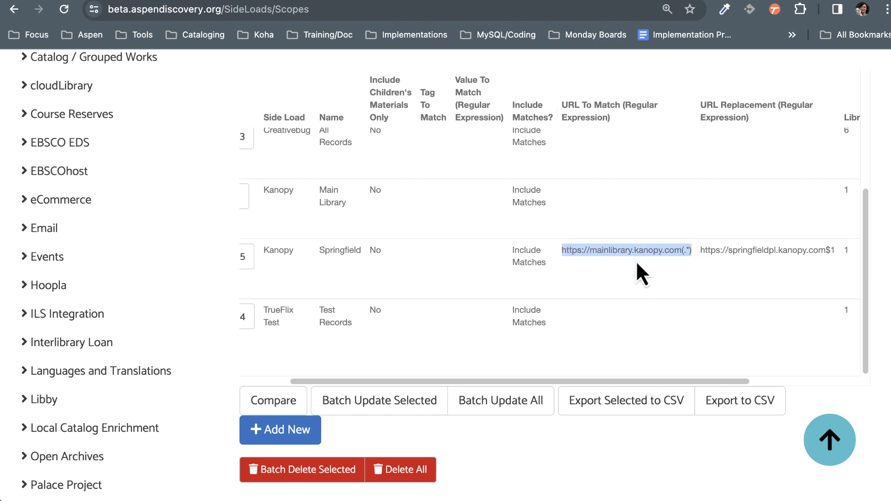
{"action": "left_click", "coordinate": [718, 249]}
{"action": "left_click_drag", "start_coordinate": [700, 249], "coordinate": [823, 249]}
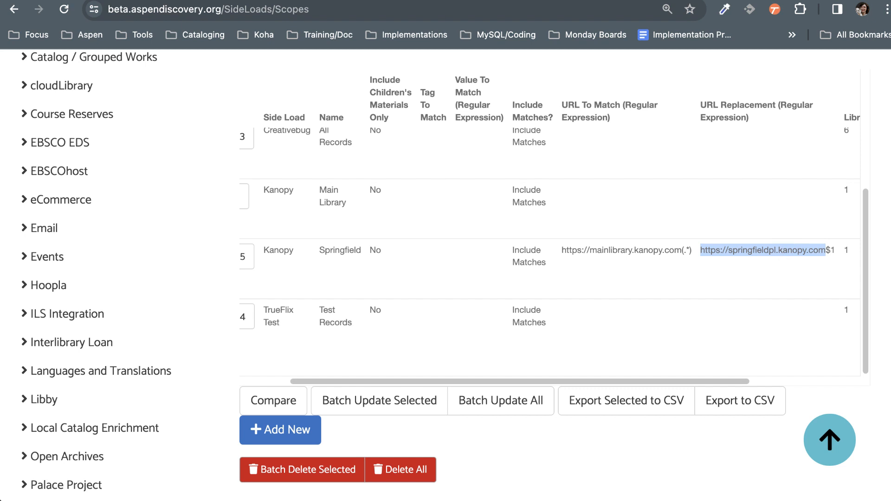
{"action": "left_click_drag", "start_coordinate": [569, 380], "coordinate": [451, 374]}
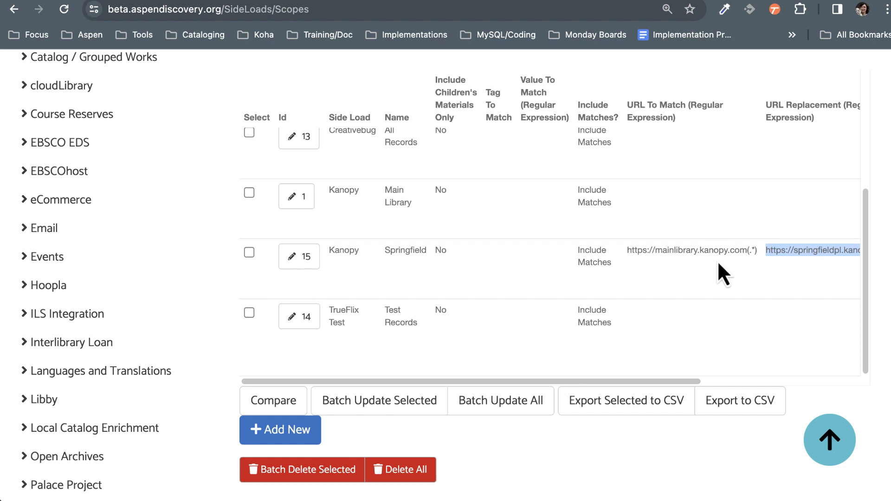
Step: Open the Kanopy side load for editing from the side load settings list
{"action": "scroll", "coordinate": [199, 372], "scroll_direction": "down", "scroll_amount": 7}
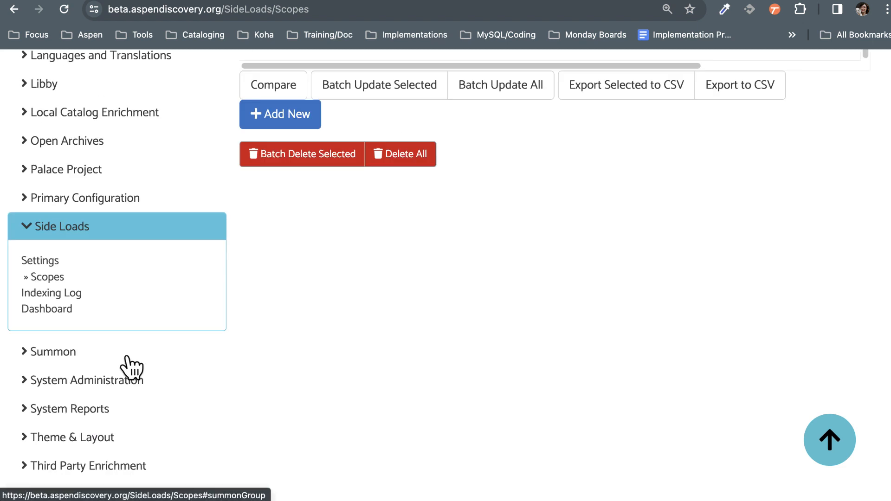
{"action": "left_click", "coordinate": [37, 261]}
{"action": "scroll", "coordinate": [499, 344], "scroll_direction": "down", "scroll_amount": 7}
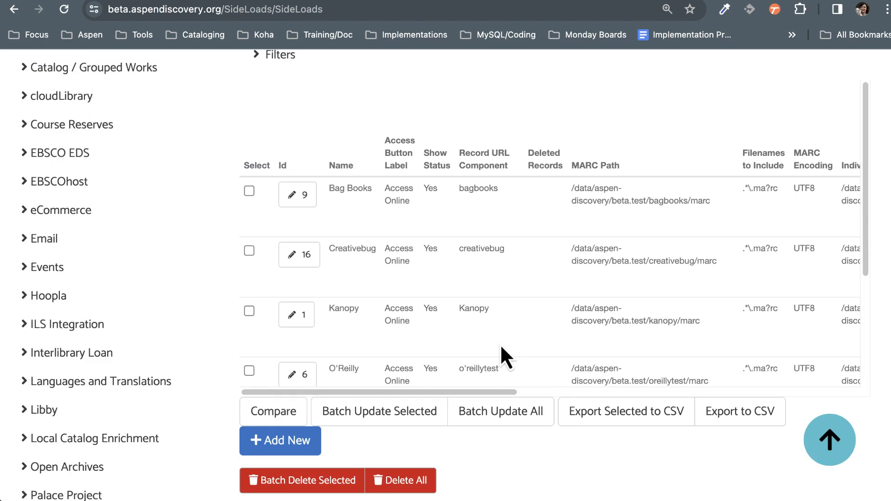
{"action": "left_click", "coordinate": [305, 320]}
Step: Enable Run Full Update for the Kanopy side load
{"action": "scroll", "coordinate": [434, 358], "scroll_direction": "down", "scroll_amount": 7}
{"action": "scroll", "coordinate": [441, 353], "scroll_direction": "down", "scroll_amount": 15}
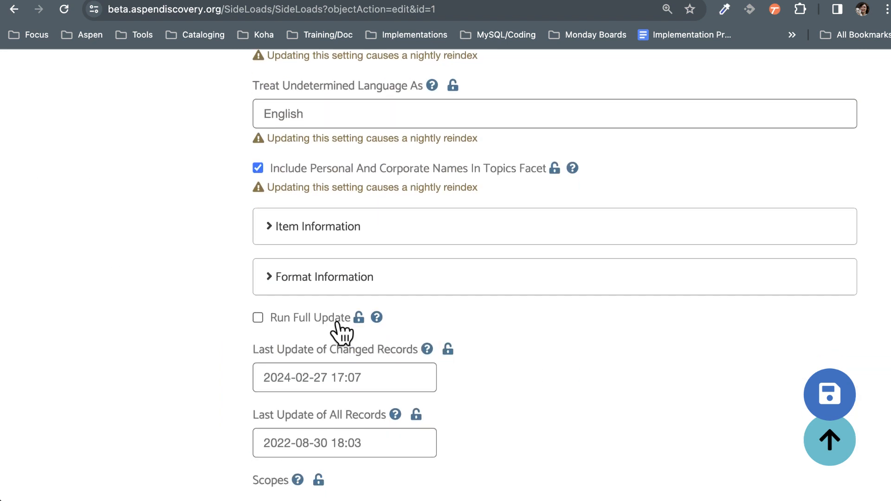
{"action": "left_click", "coordinate": [335, 320]}
{"action": "scroll", "coordinate": [612, 396], "scroll_direction": "down", "scroll_amount": 2}
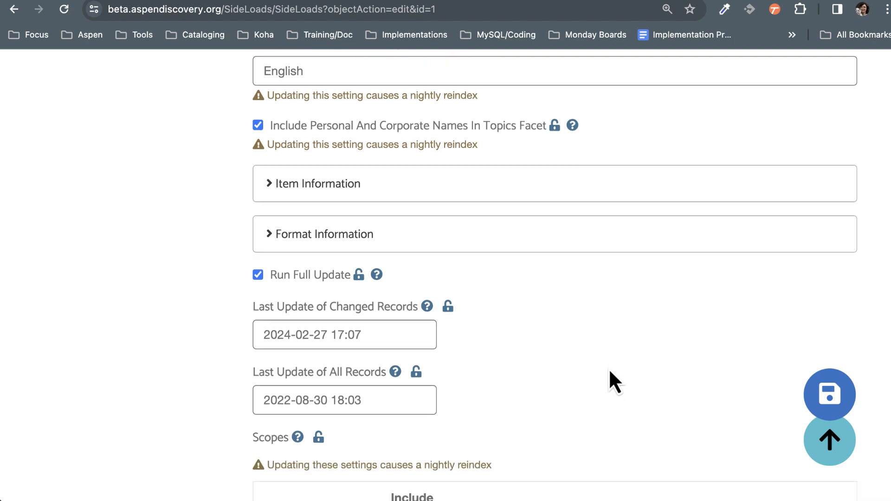